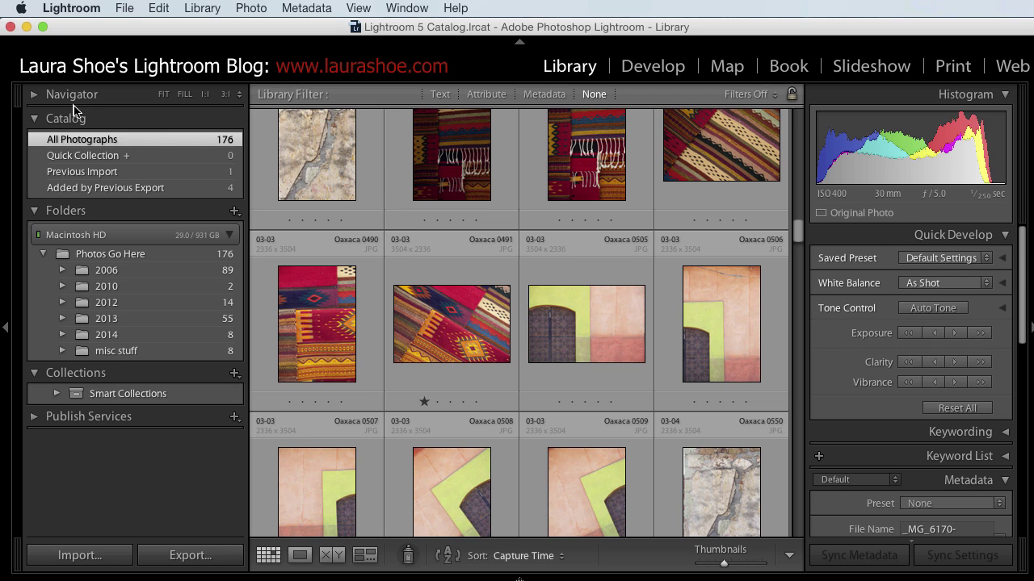
Step: Set the catalog backup to run when Lightroom next exits
click(75, 10)
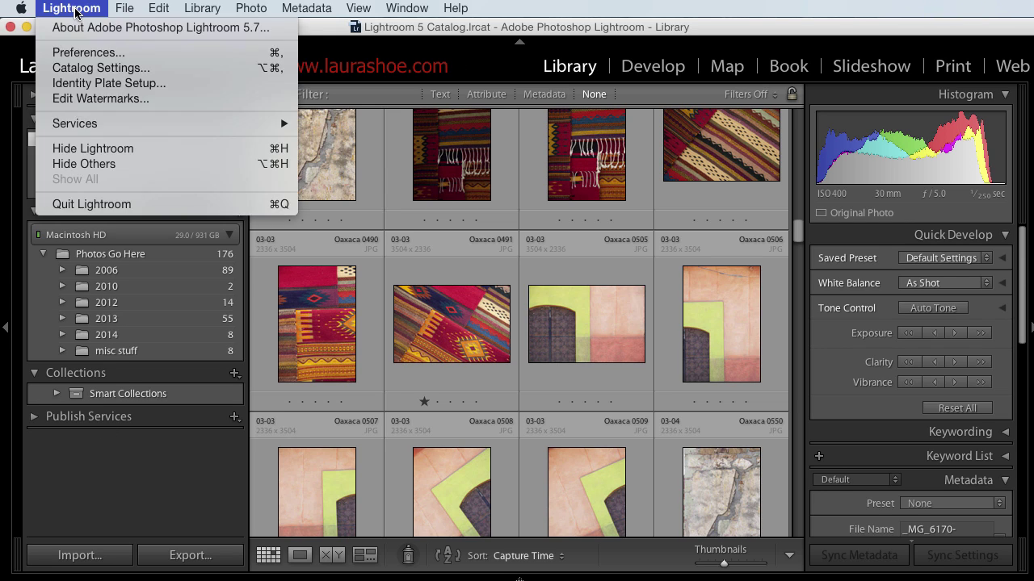
click(103, 70)
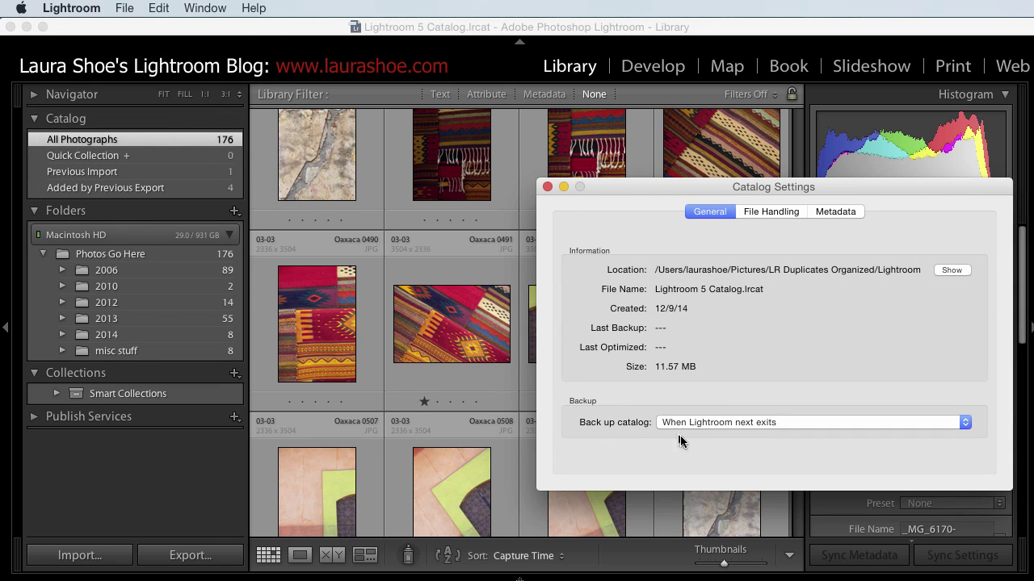
click(689, 426)
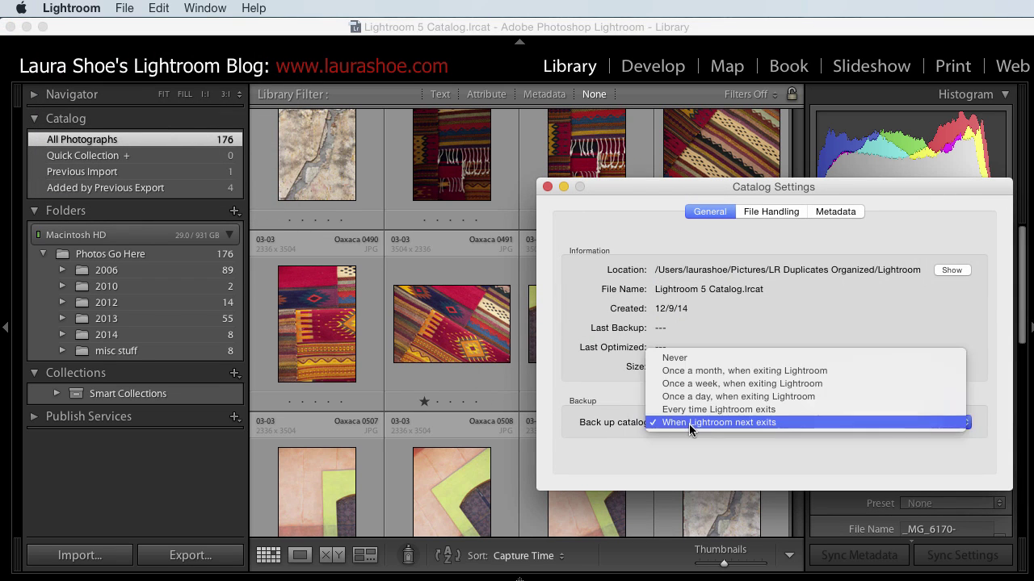
click(732, 421)
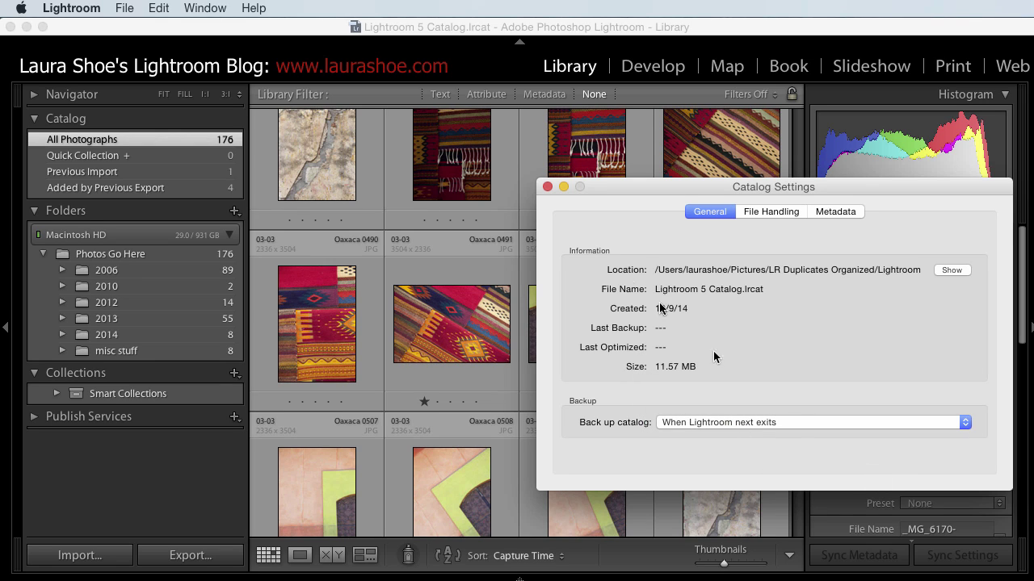
click(548, 188)
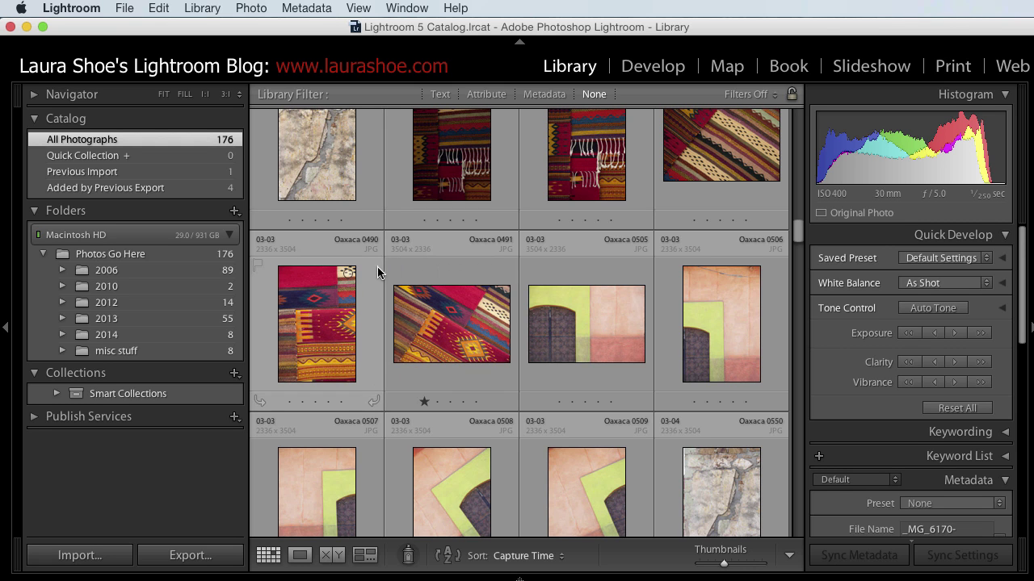
Step: Turn off Don't Import Suspected Duplicates in the Import dialog, then cancel without importing
click(93, 557)
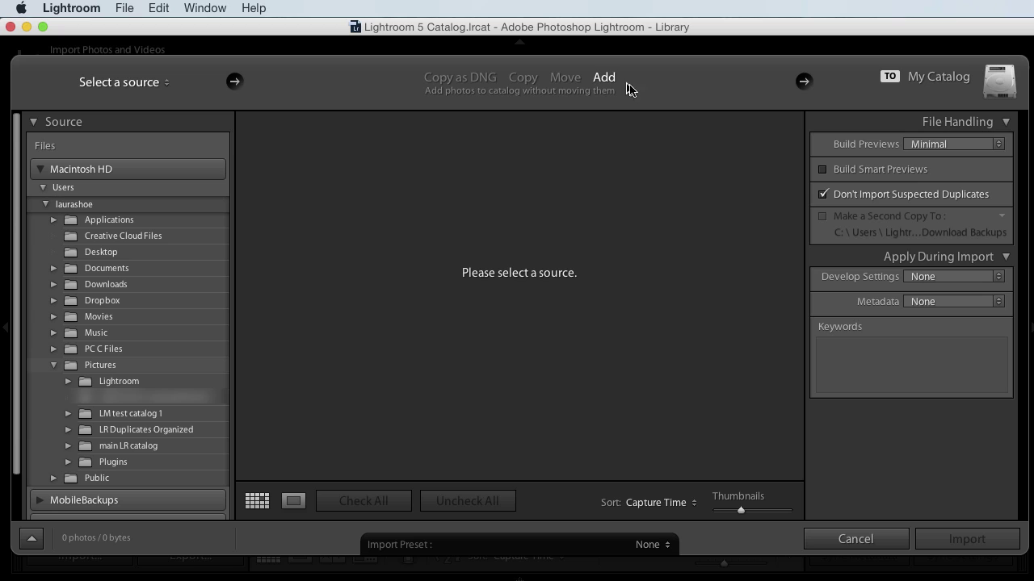
click(823, 195)
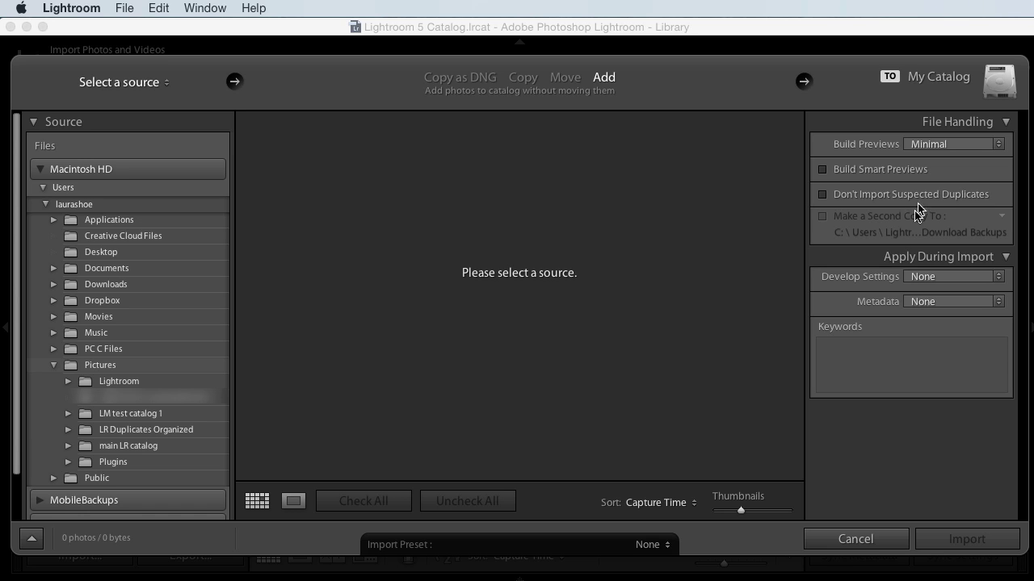
click(857, 539)
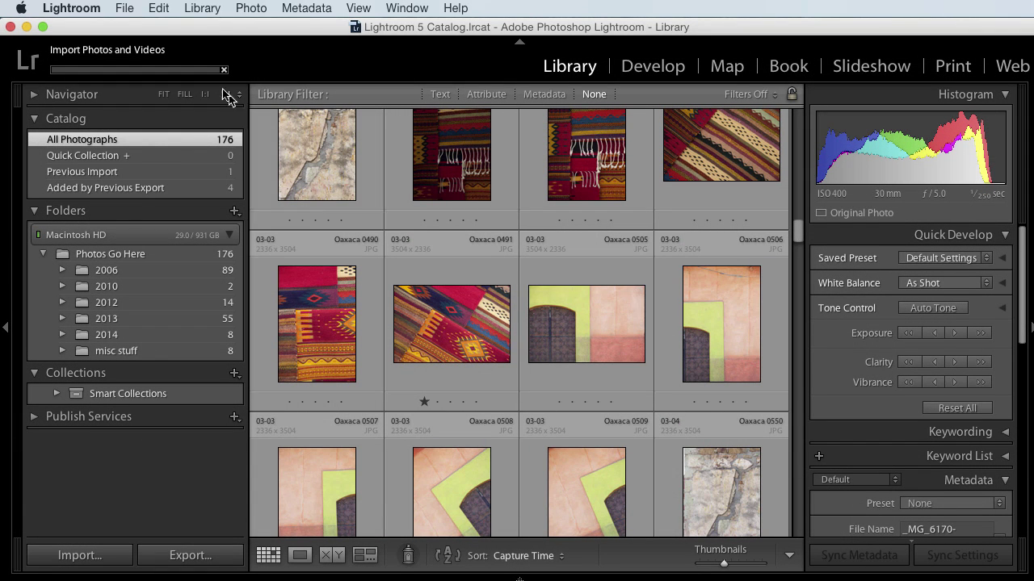
Step: Launch Find Duplicates 2 from Library > Plug-in Extras and move its dialog into full view
click(208, 9)
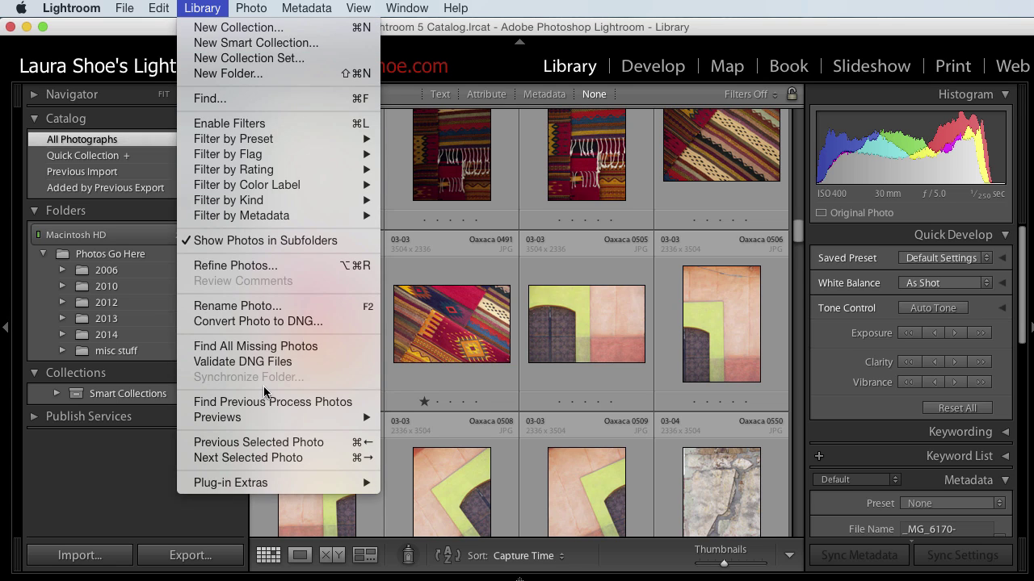
mouse_move(264, 486)
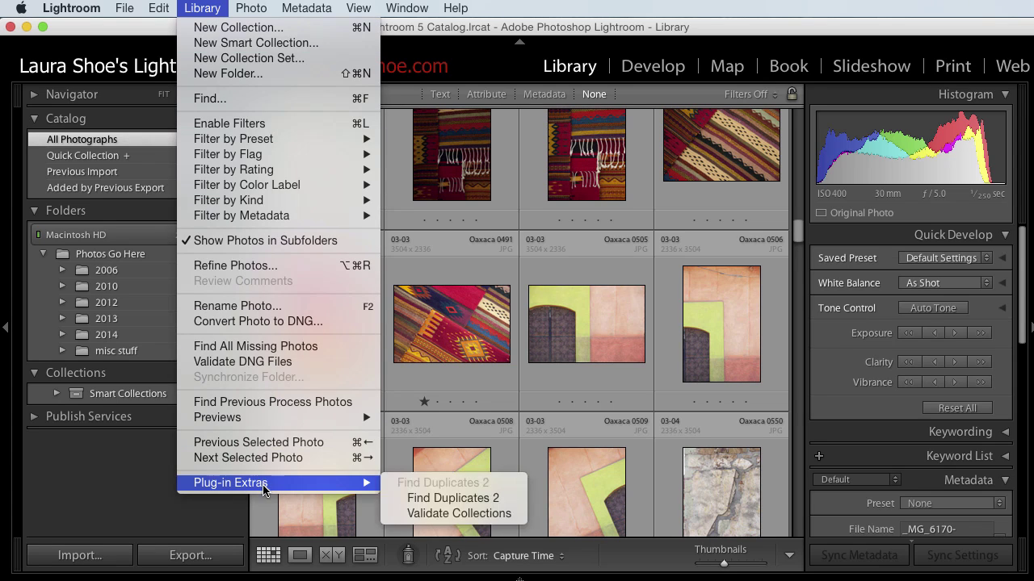
click(460, 498)
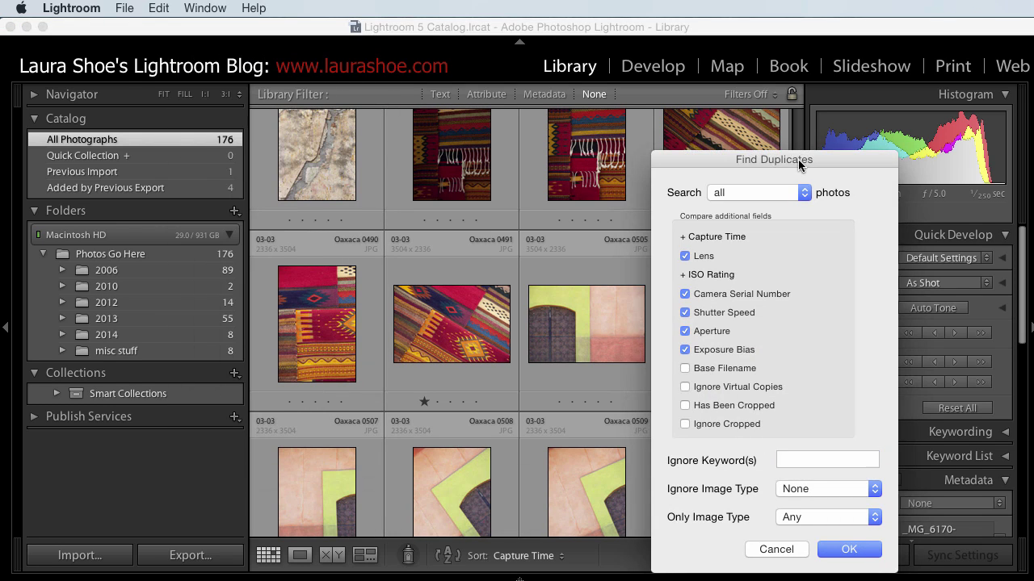
drag(802, 158, 533, 130)
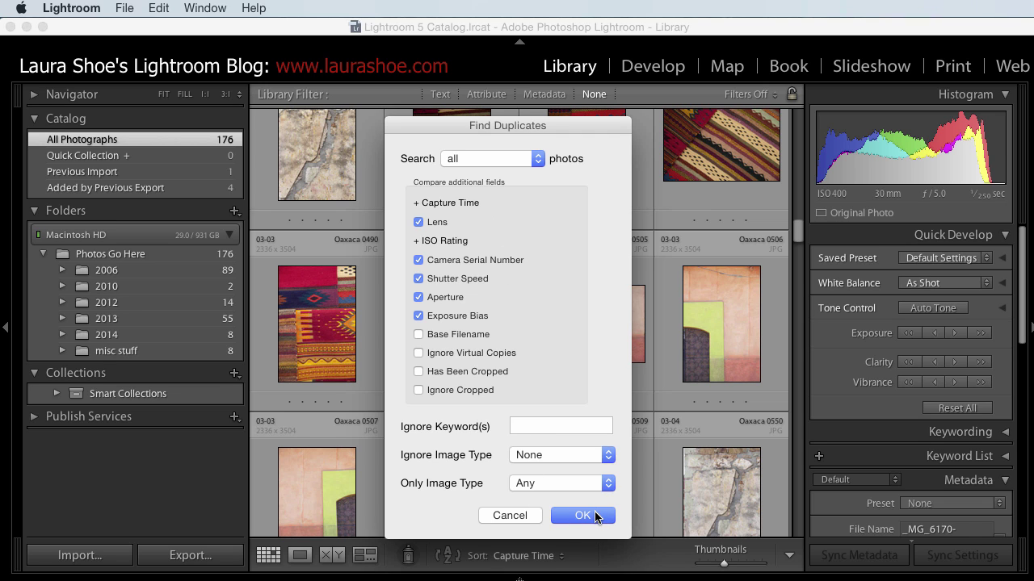
Step: Run the duplicate search, acknowledge the 28 matches, and expand the Duplicate Photos set
click(582, 515)
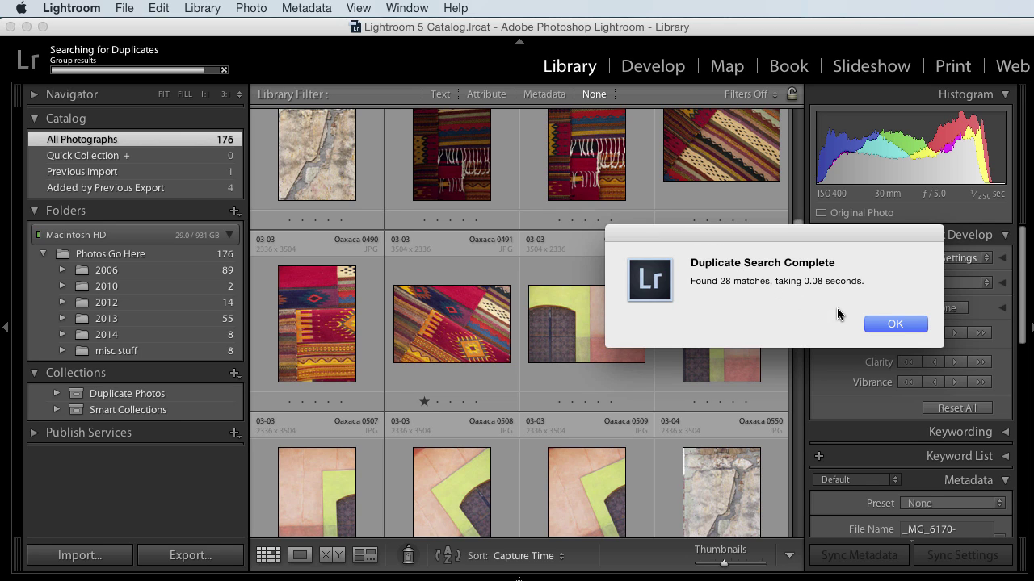
click(894, 327)
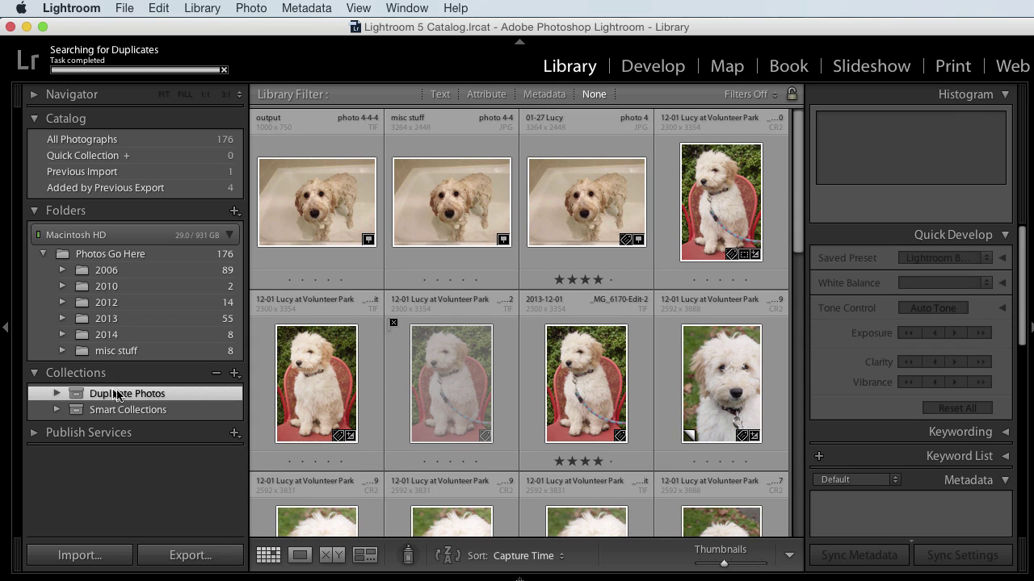
click(57, 395)
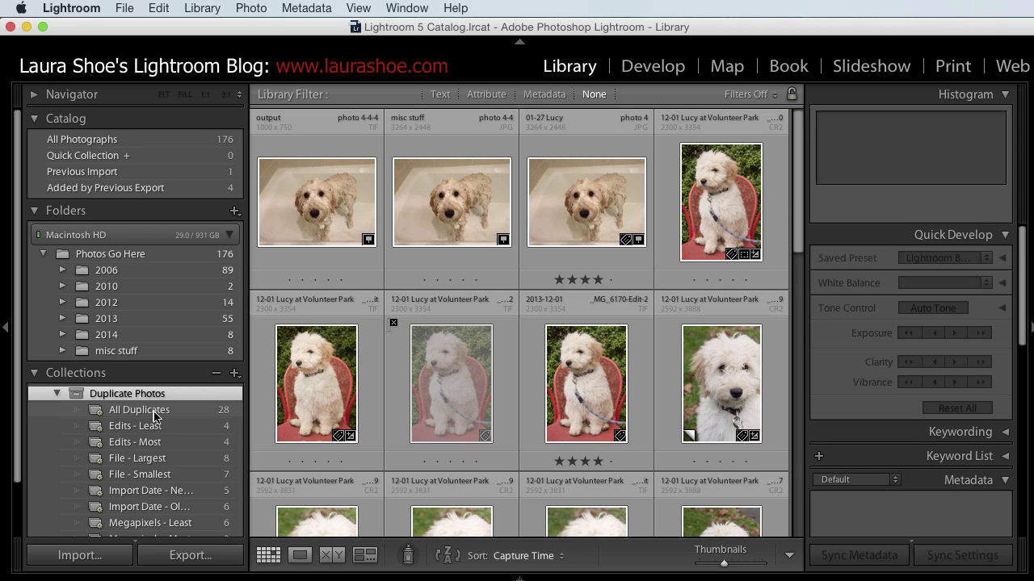
Step: Select the All Duplicates collection under Duplicate Photos to view its 28 photos
click(155, 414)
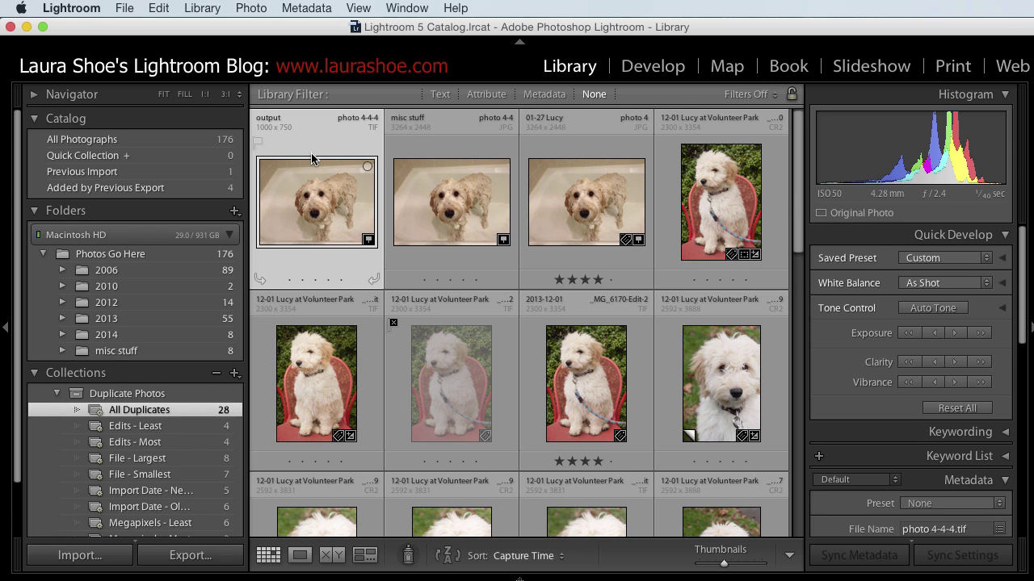
key(j)
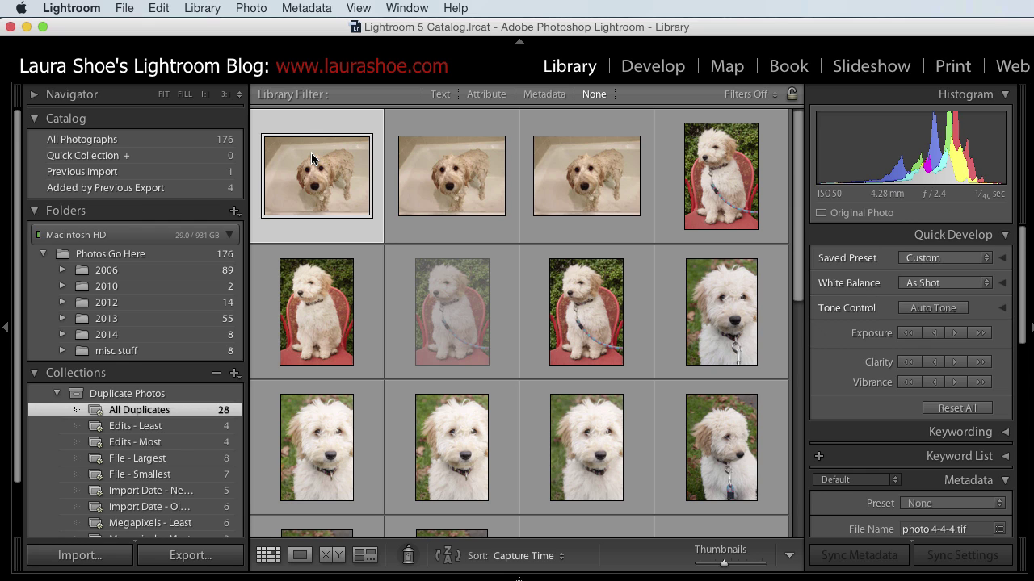
key(j)
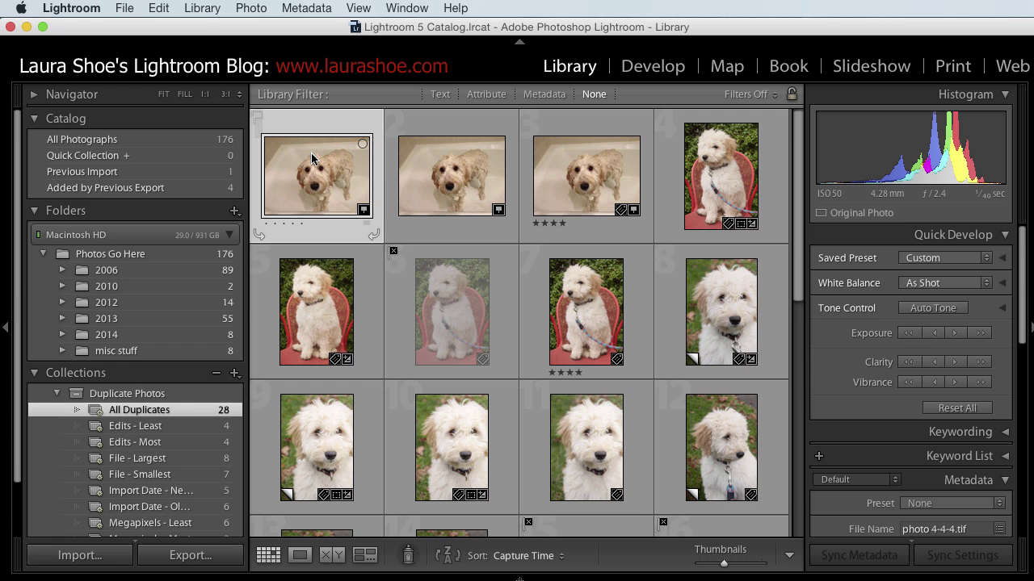
key(j)
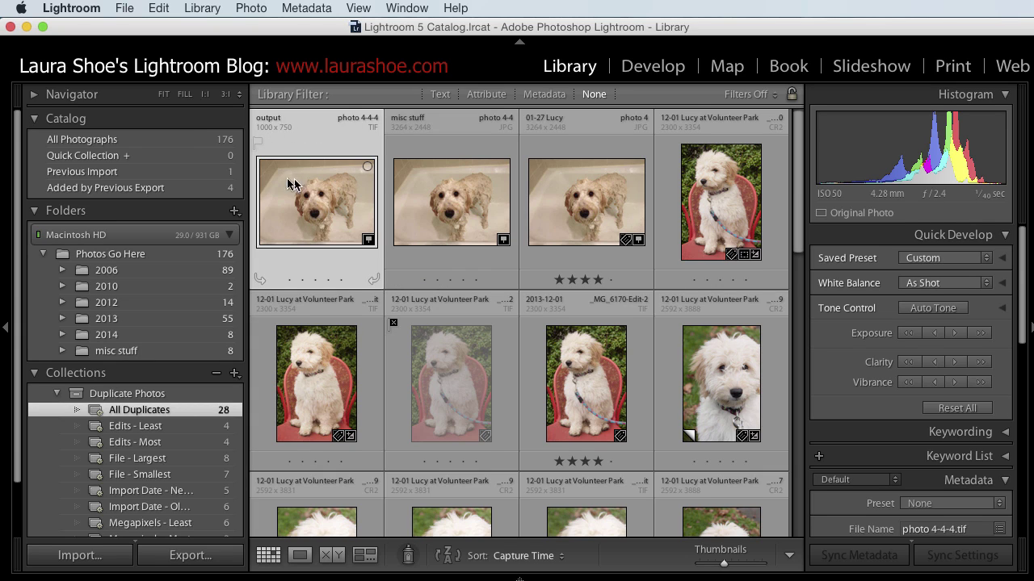
Step: Set the grid cell file name label to Copy Name or File Base Name, leaving other labels unchanged
click(273, 123)
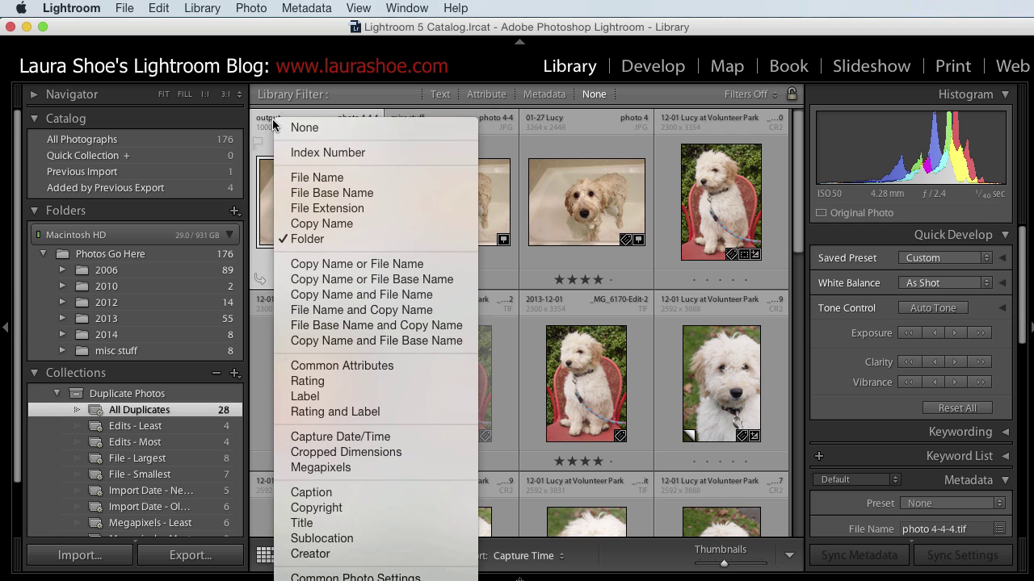
click(327, 239)
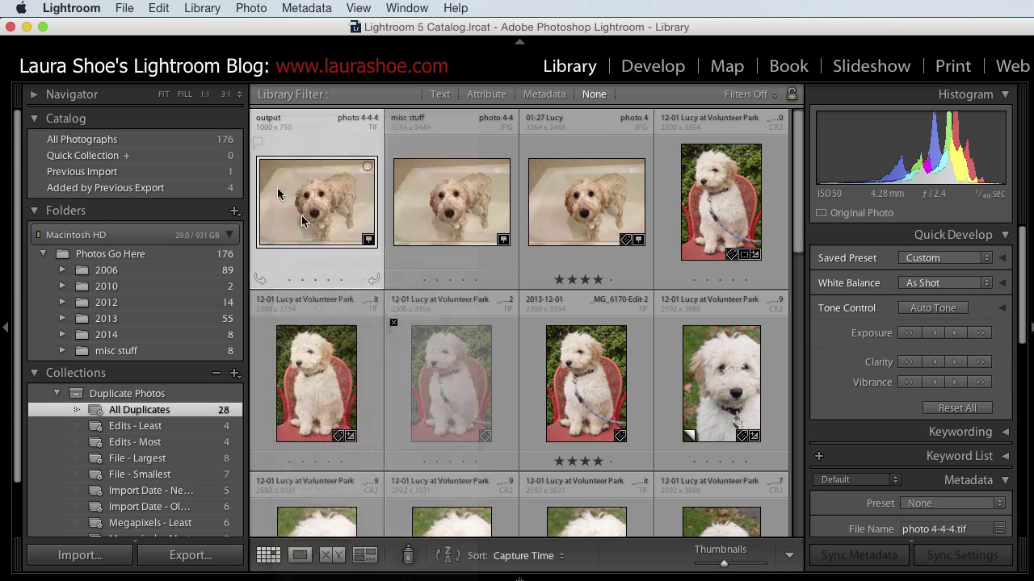
click(279, 128)
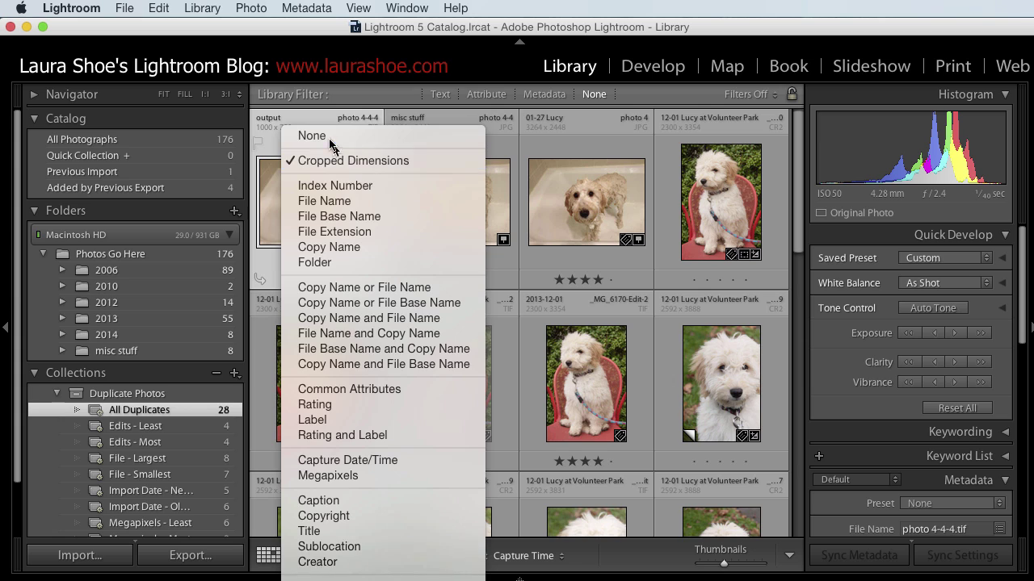
click(363, 120)
click(363, 119)
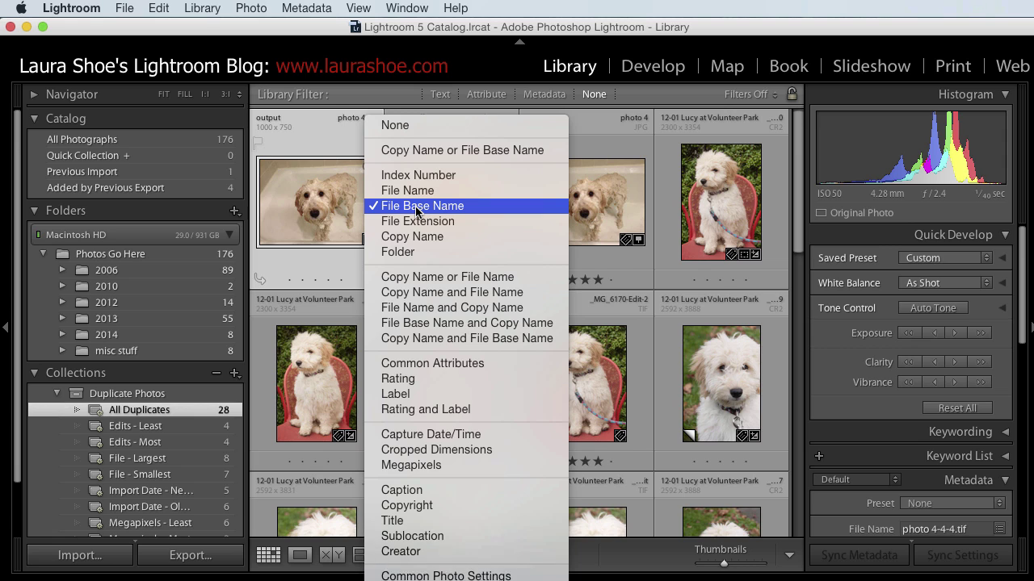
click(422, 150)
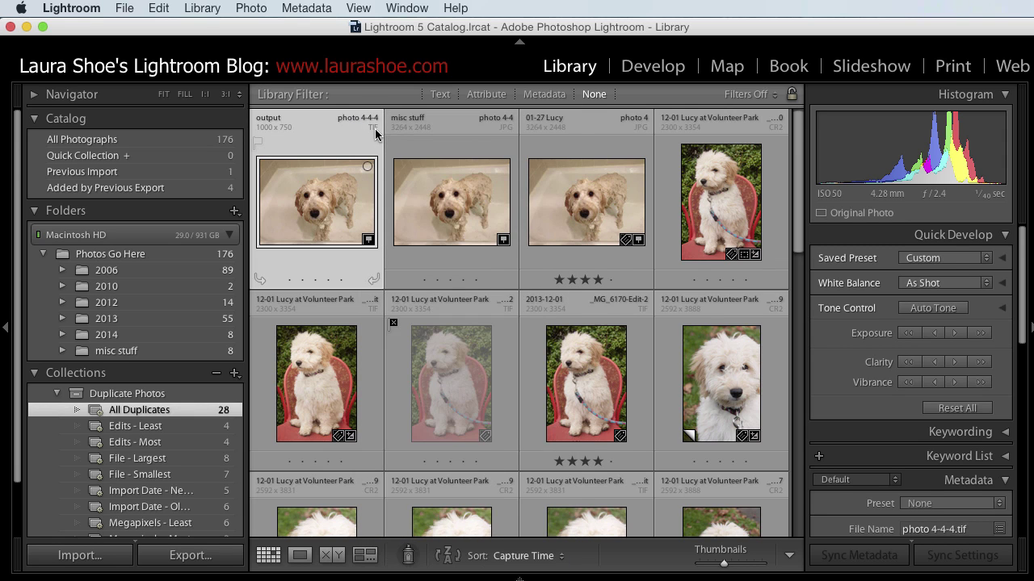
click(375, 135)
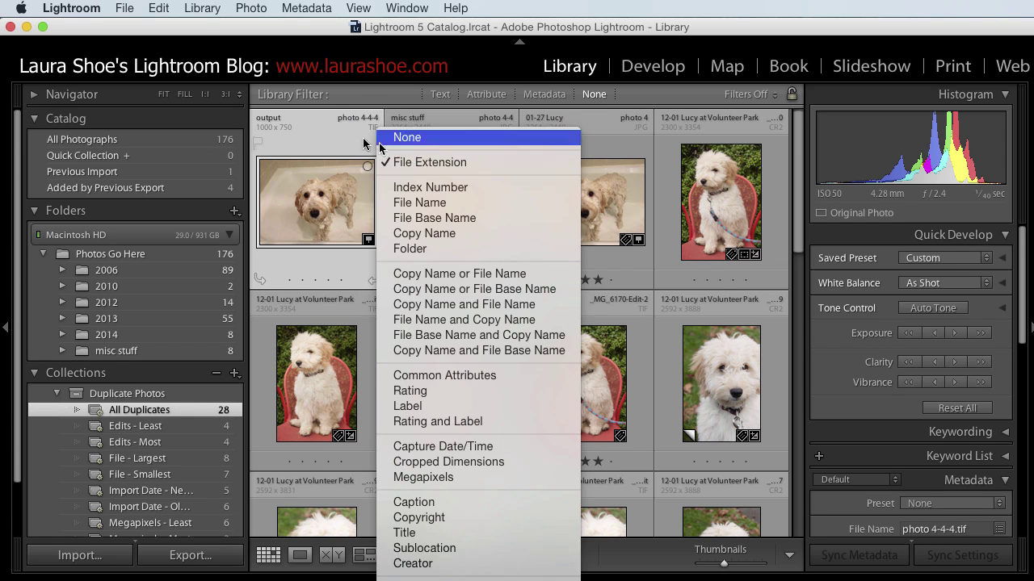
click(369, 133)
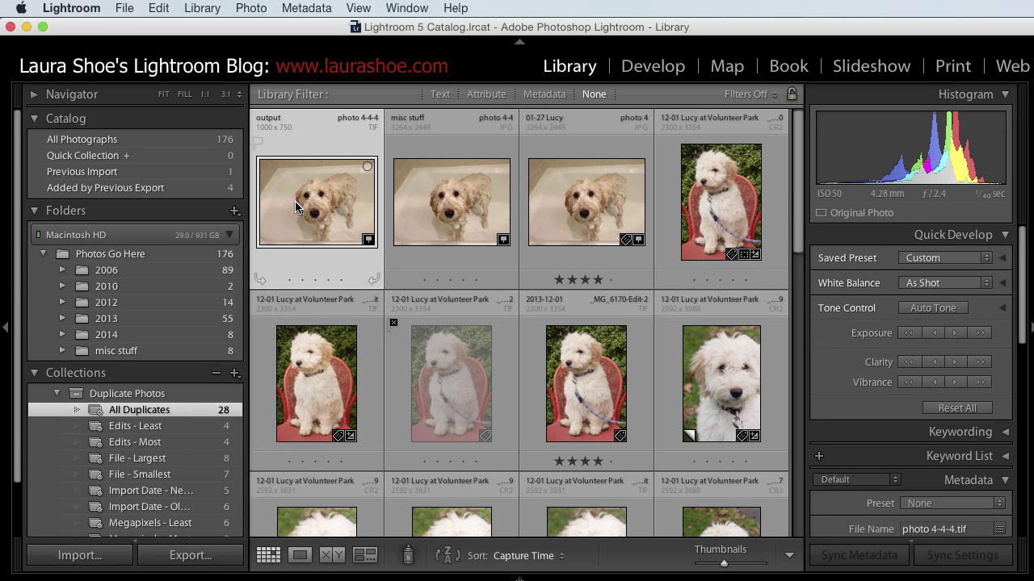
Step: Reveal the output TIF's misc stuff folder, cancel its deletion, and return to All Duplicates
right_click(297, 208)
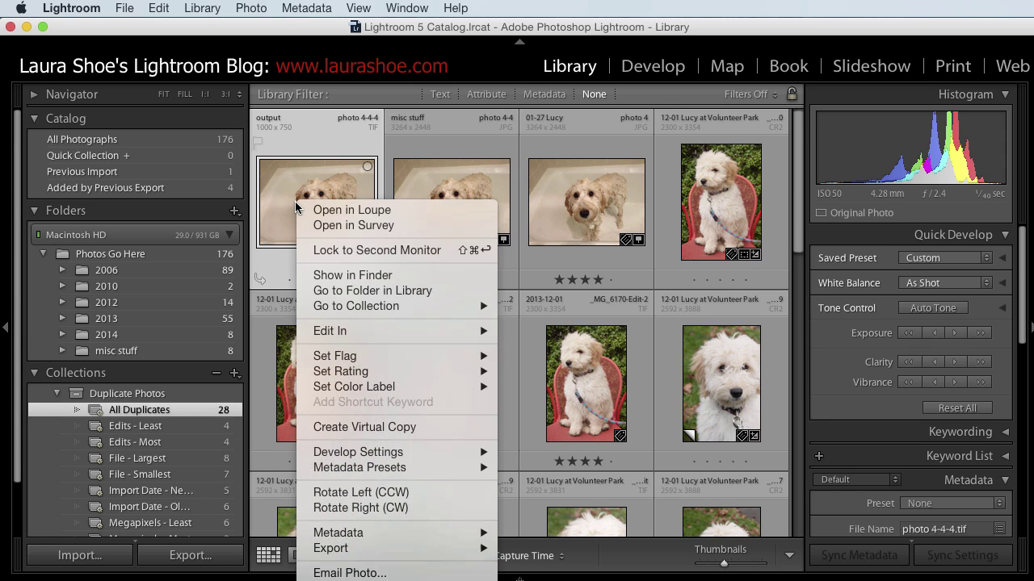
click(356, 292)
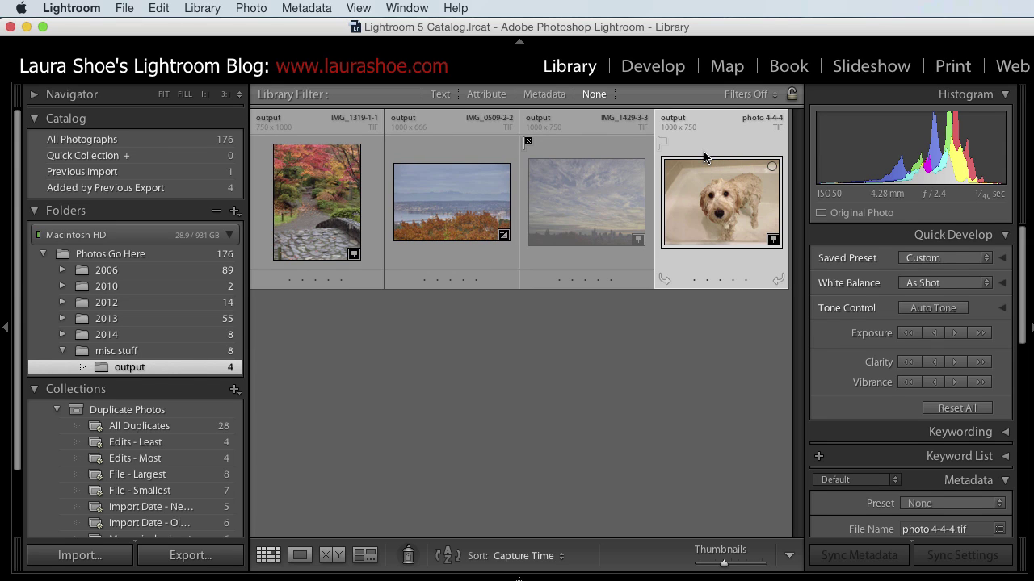
key(Delete)
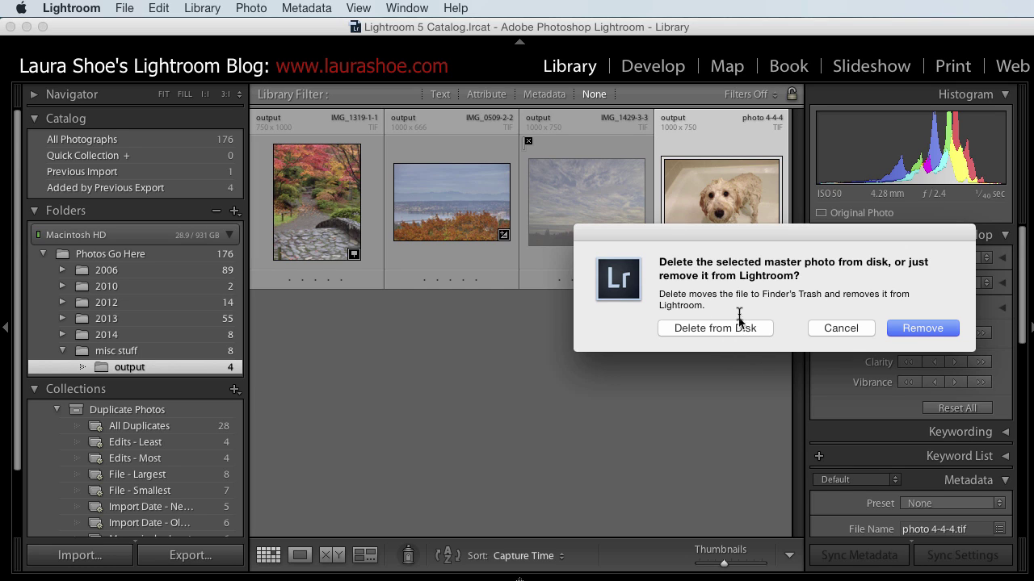
click(830, 326)
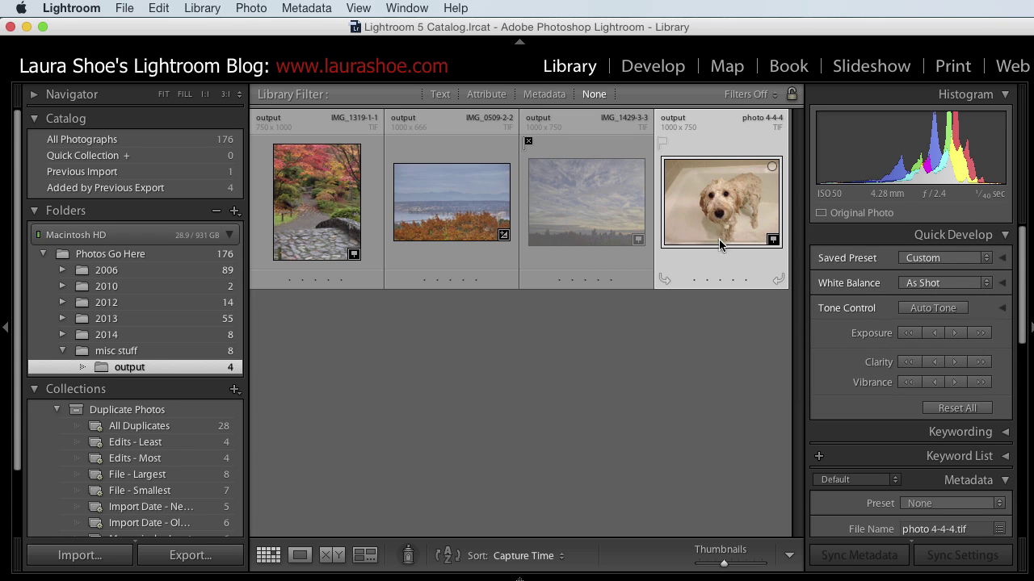
click(205, 428)
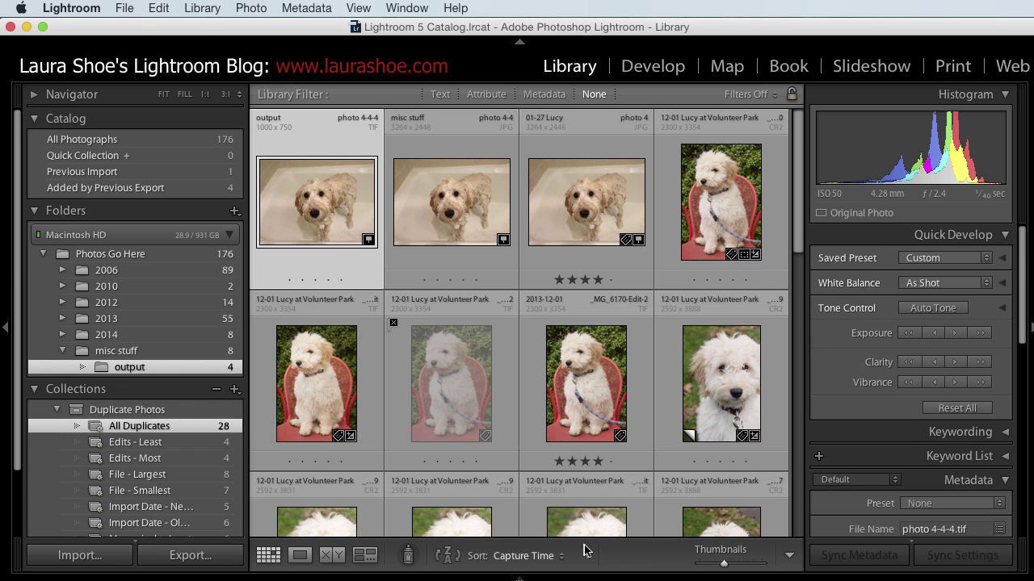
click(791, 558)
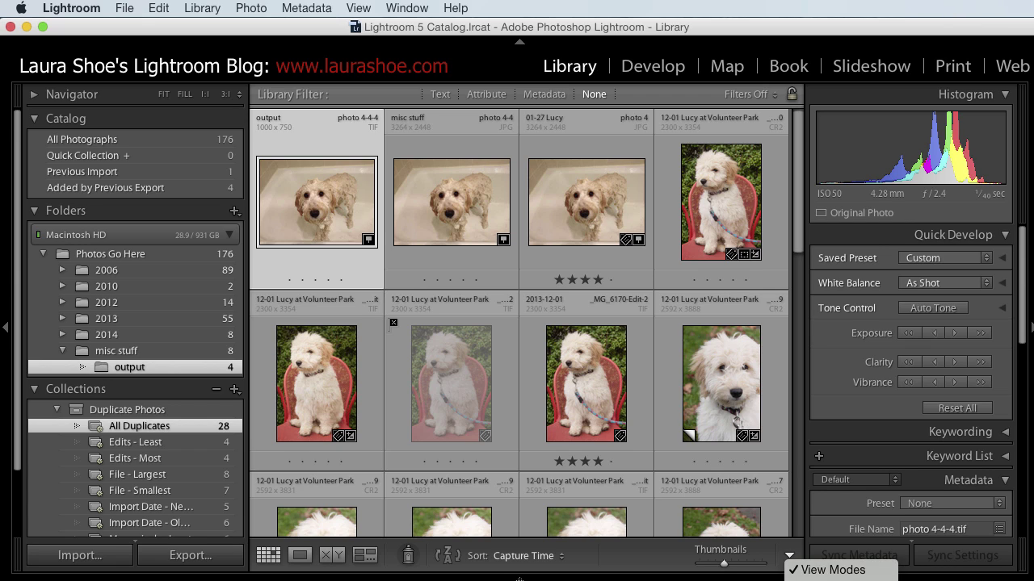
Step: Add the Color Label swatches to the grid toolbar
click(807, 579)
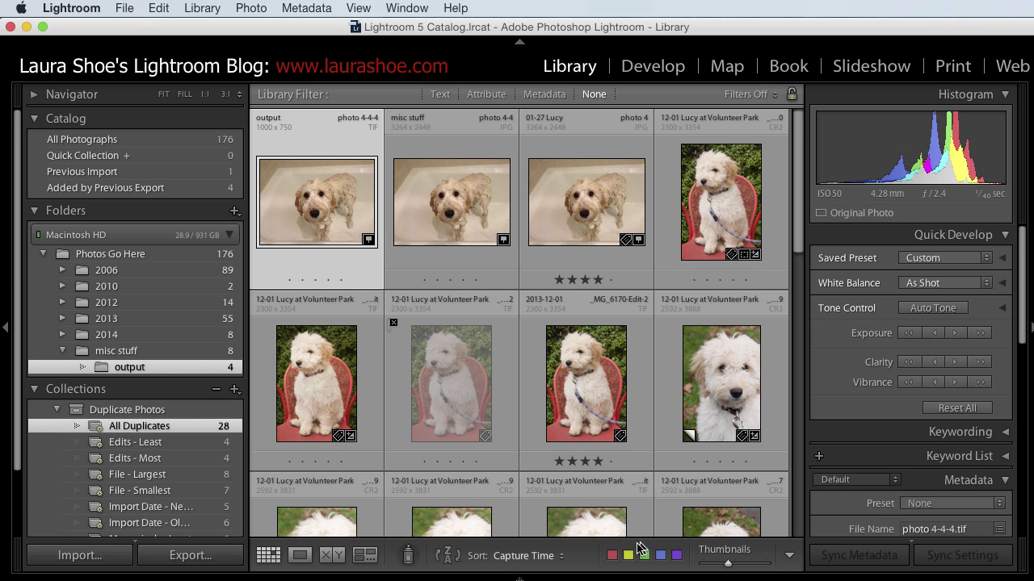
click(791, 558)
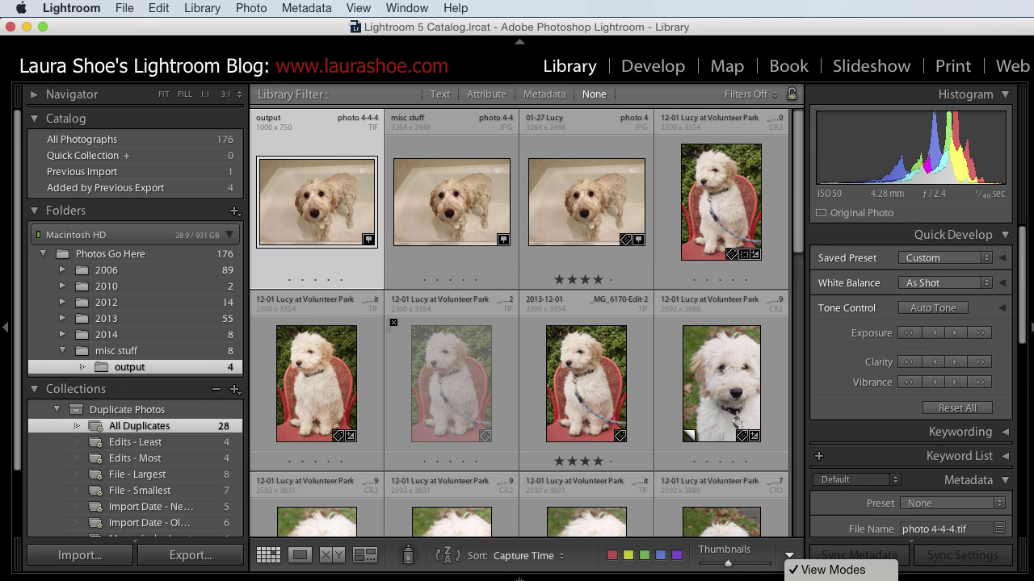
Step: Add flagging tools, then red-label the output, misc stuff bathtub, Volunteer Park copy and _MG_6170-Edit-2 photos
click(807, 580)
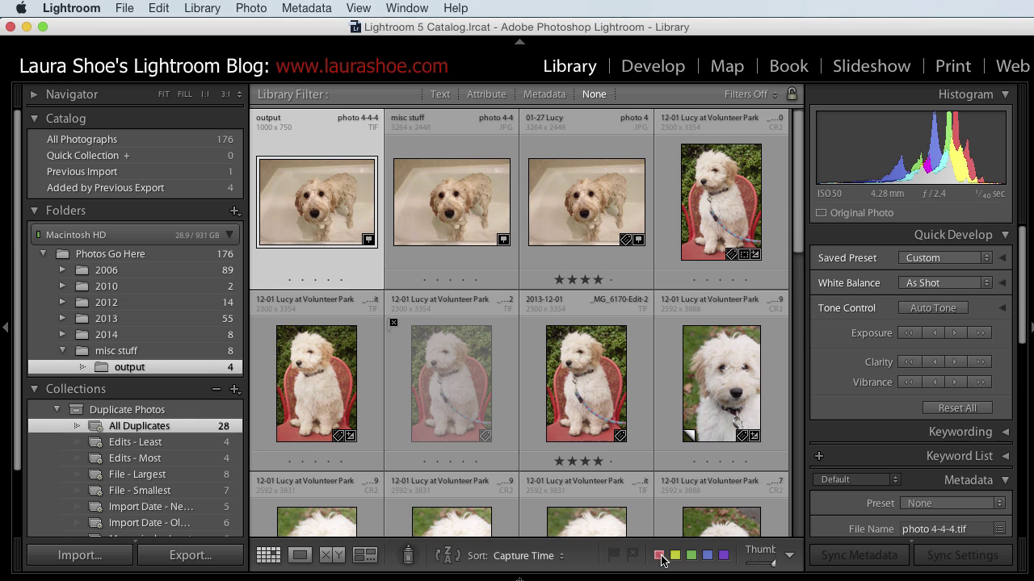
click(659, 555)
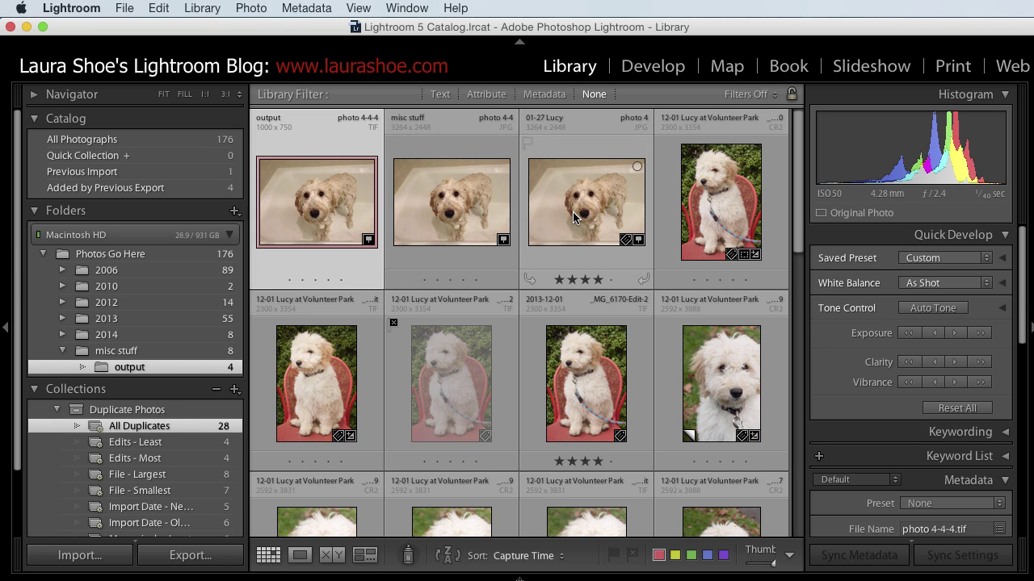
click(436, 152)
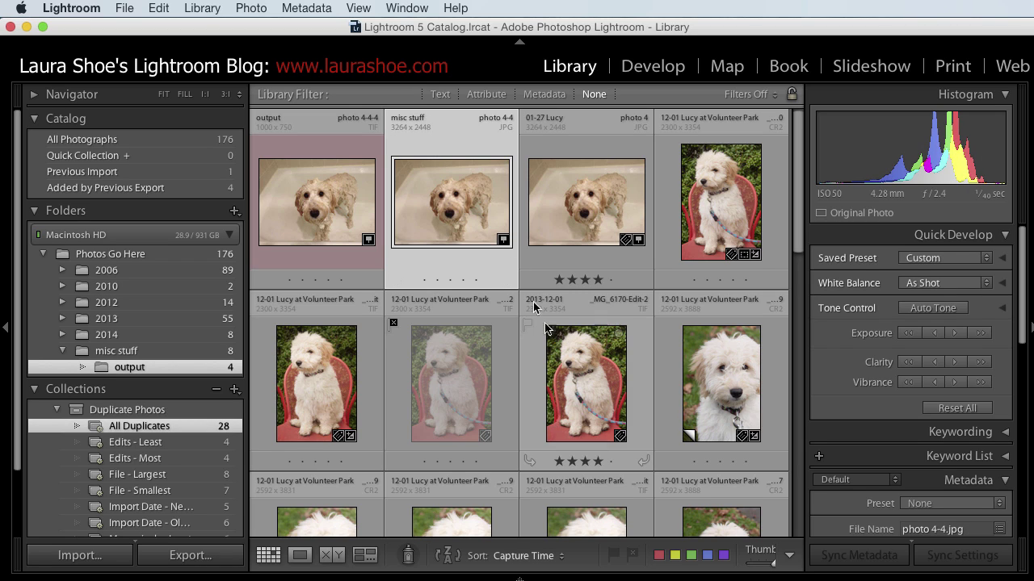
click(659, 555)
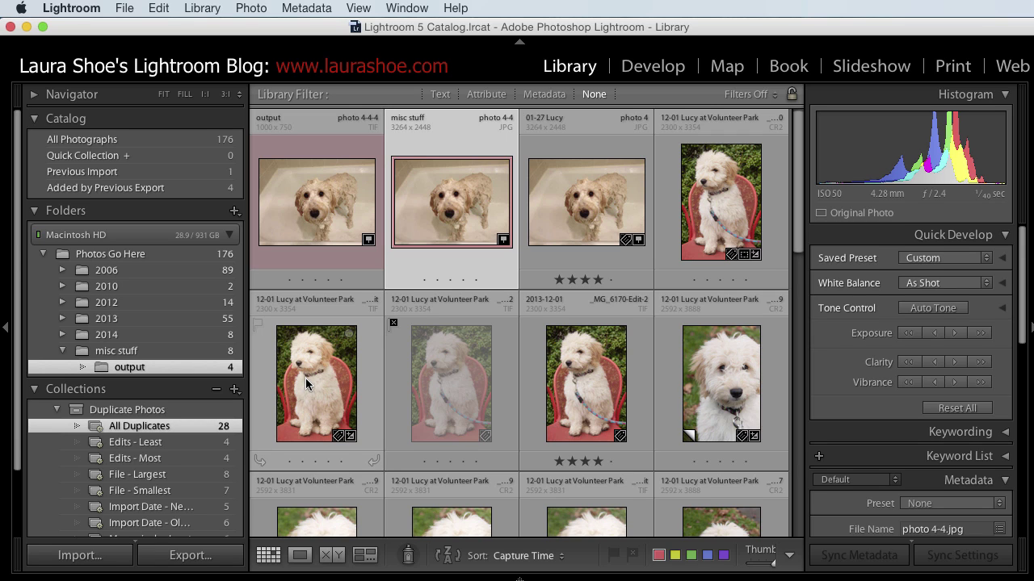
click(483, 355)
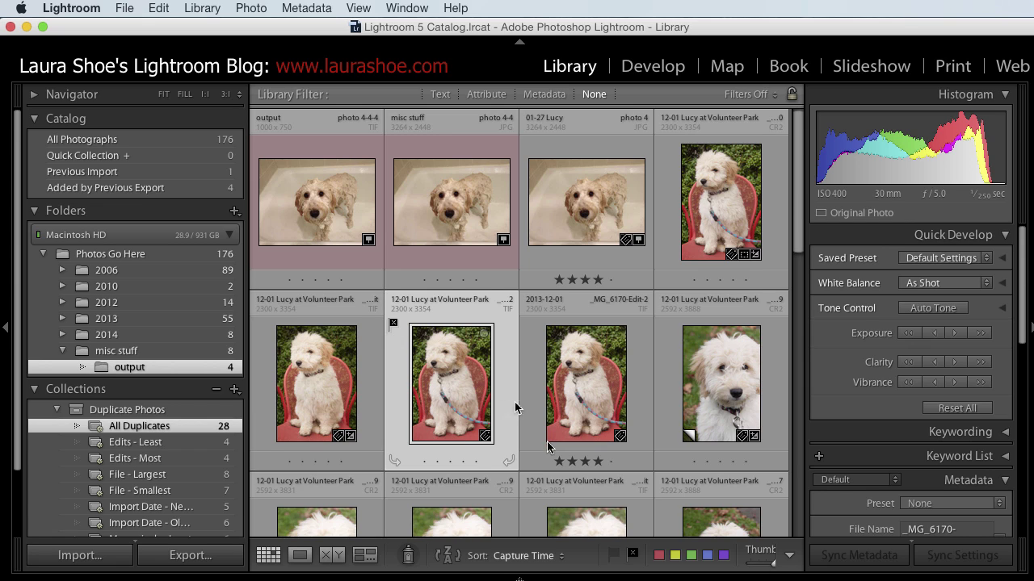
click(659, 556)
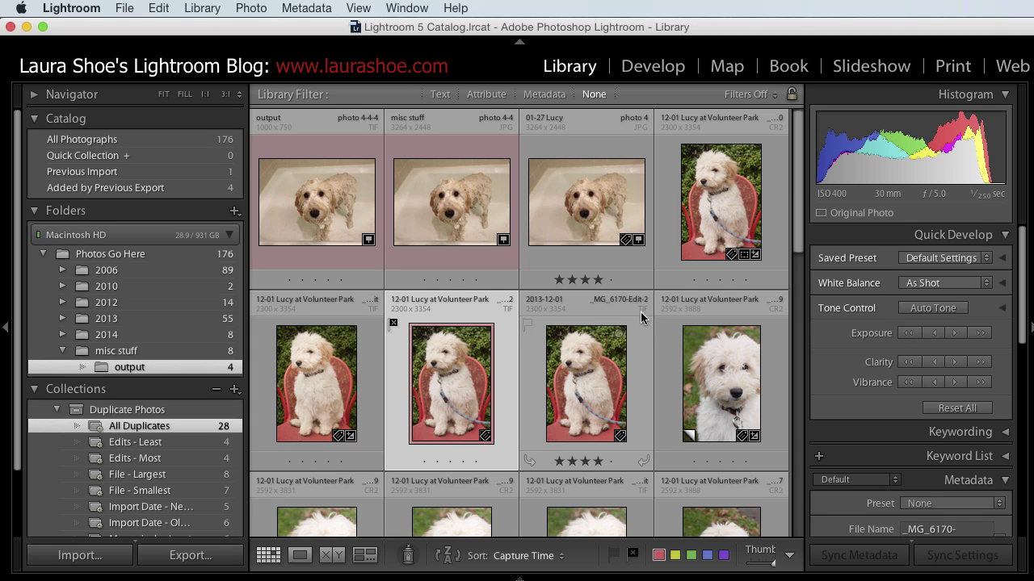
click(589, 346)
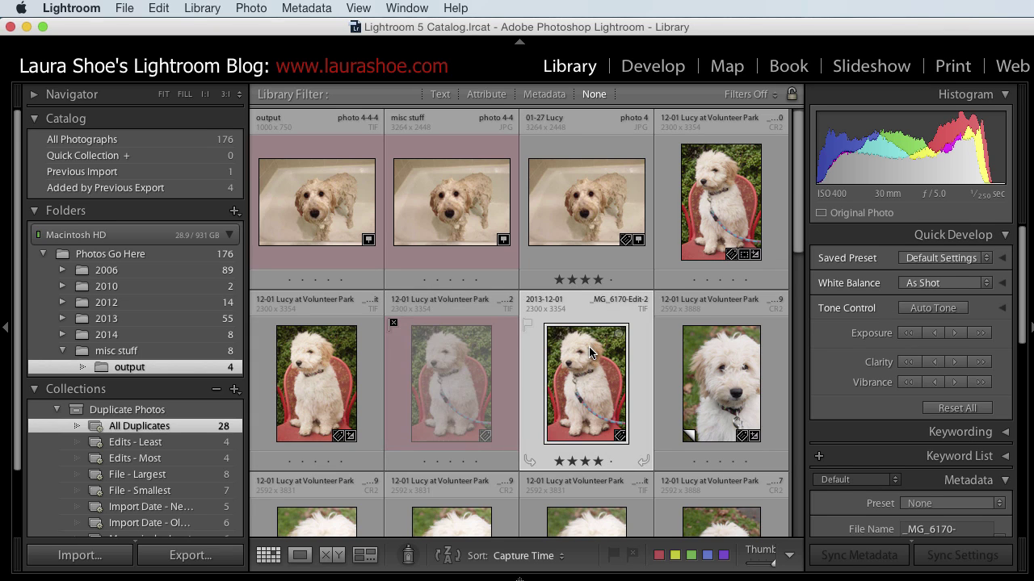
click(659, 555)
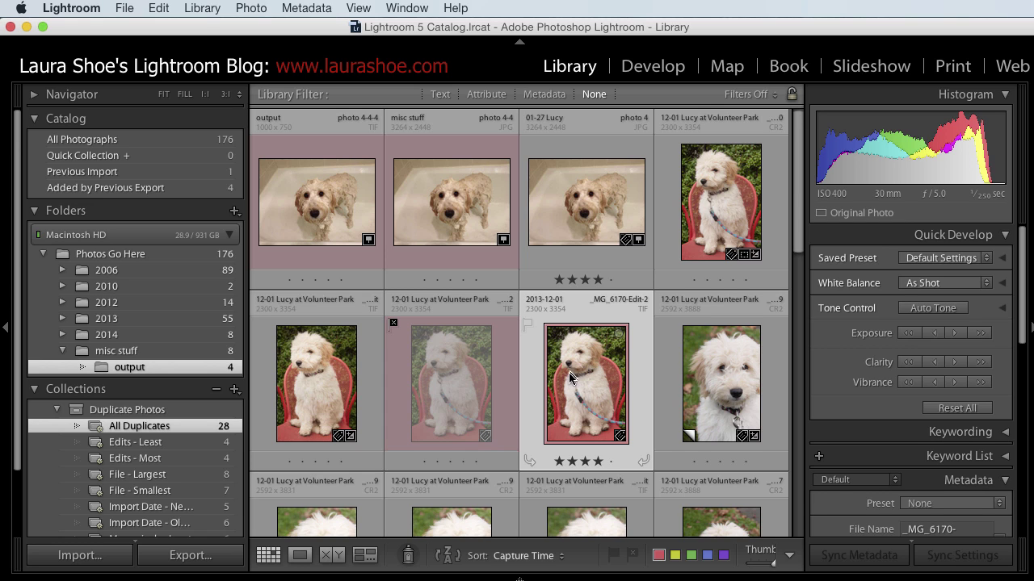
click(299, 556)
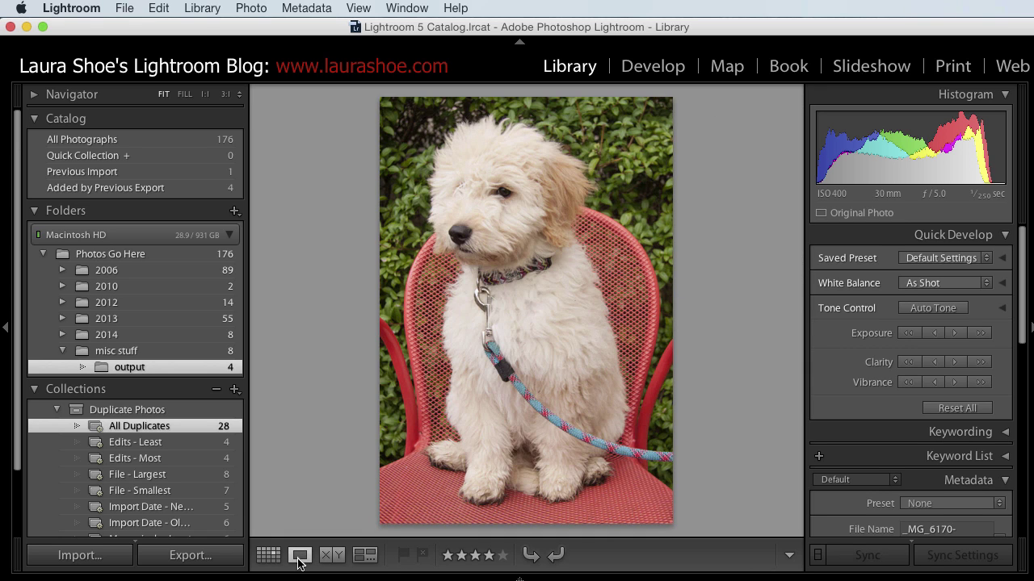
click(271, 556)
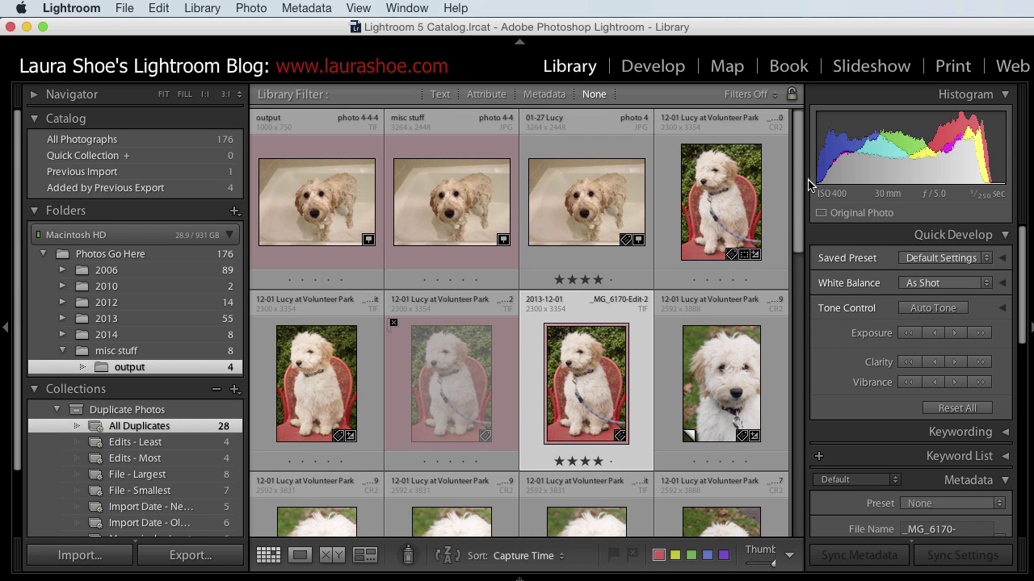
Step: Give the victoria-24 photo a red label
drag(803, 194, 831, 525)
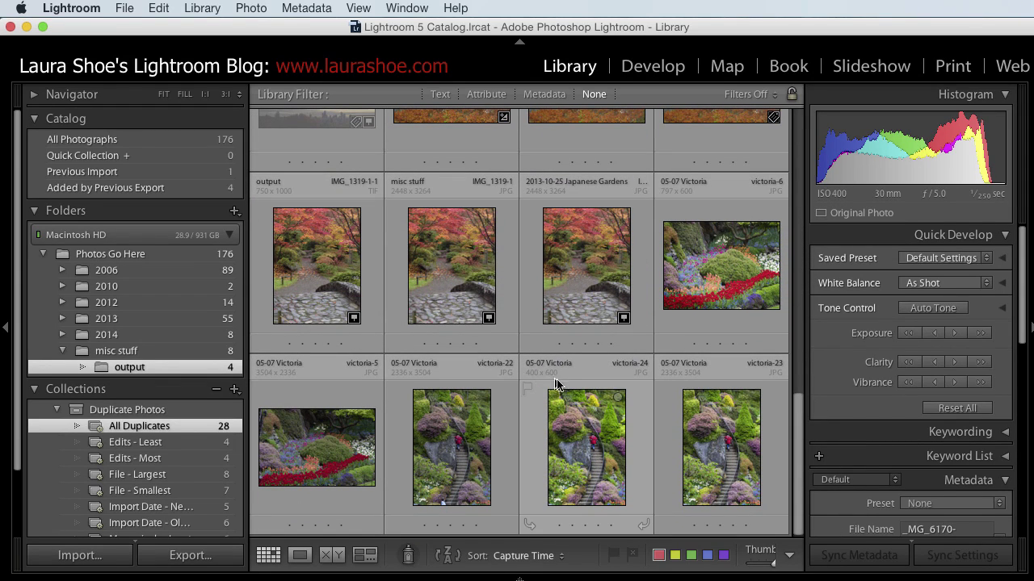
click(563, 404)
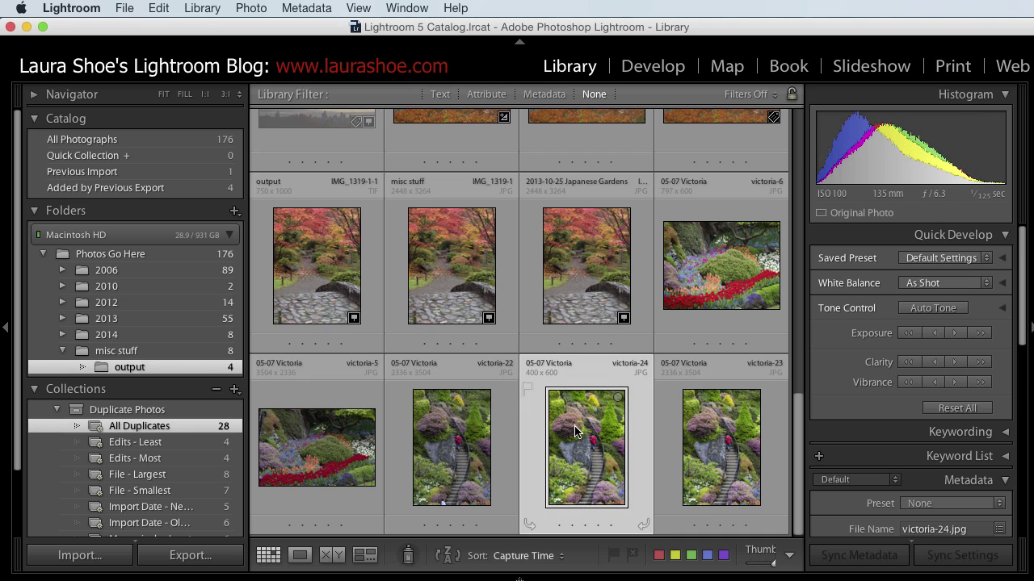
click(660, 556)
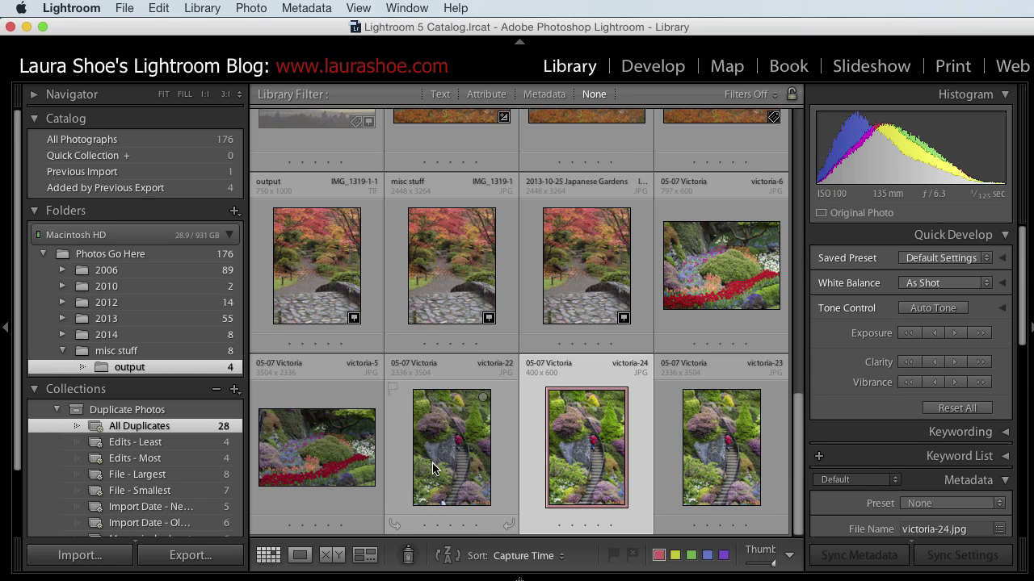
Step: Compare victoria-22 with victoria-23 in Survey view, then red-label victoria-22
click(408, 456)
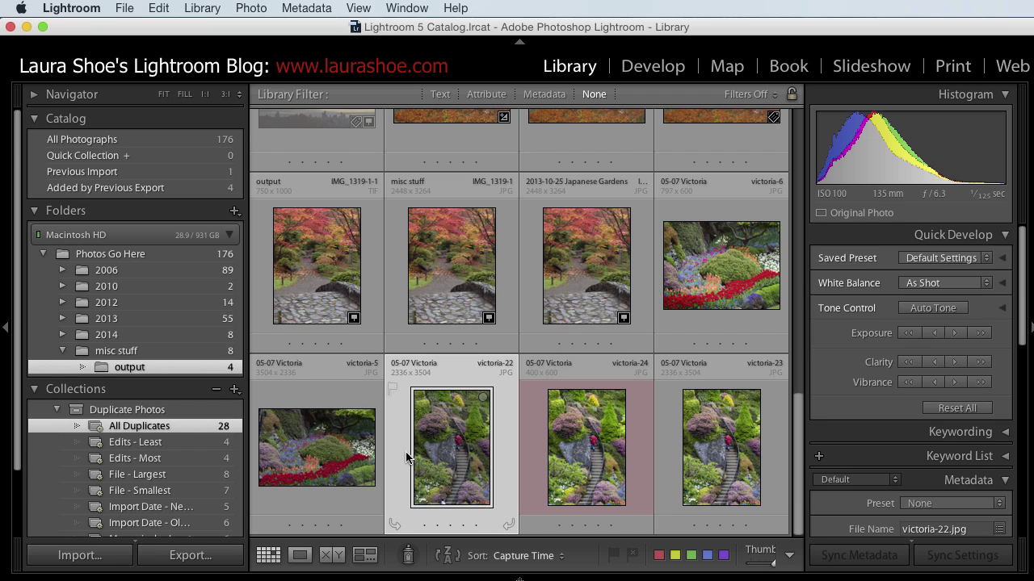
super+click(701, 450)
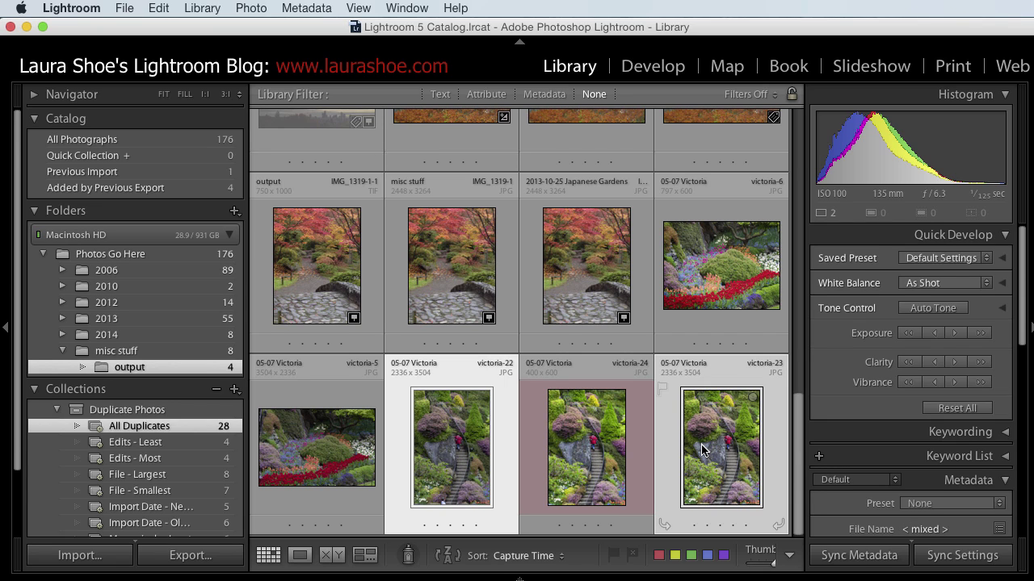
click(365, 556)
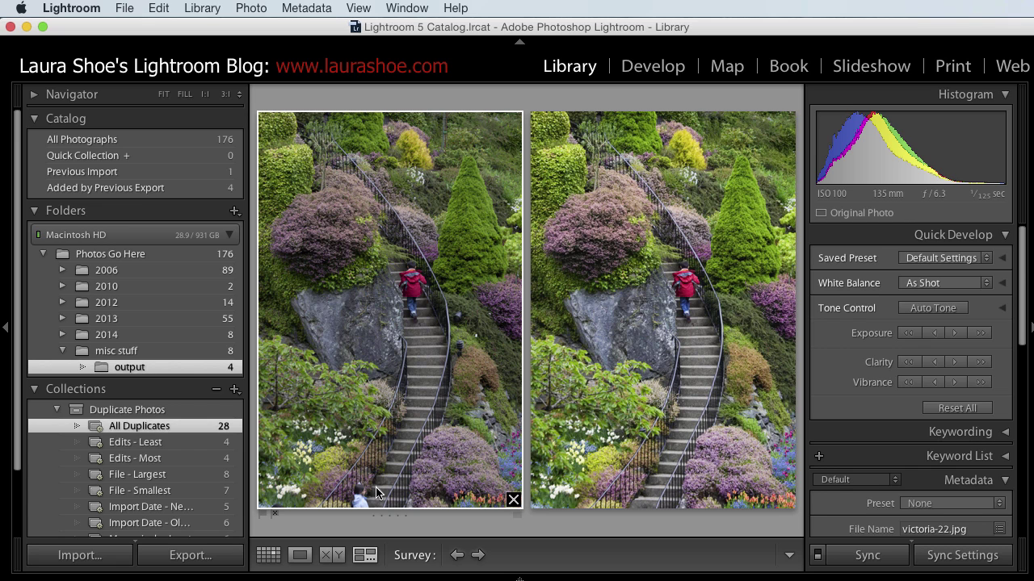
click(269, 555)
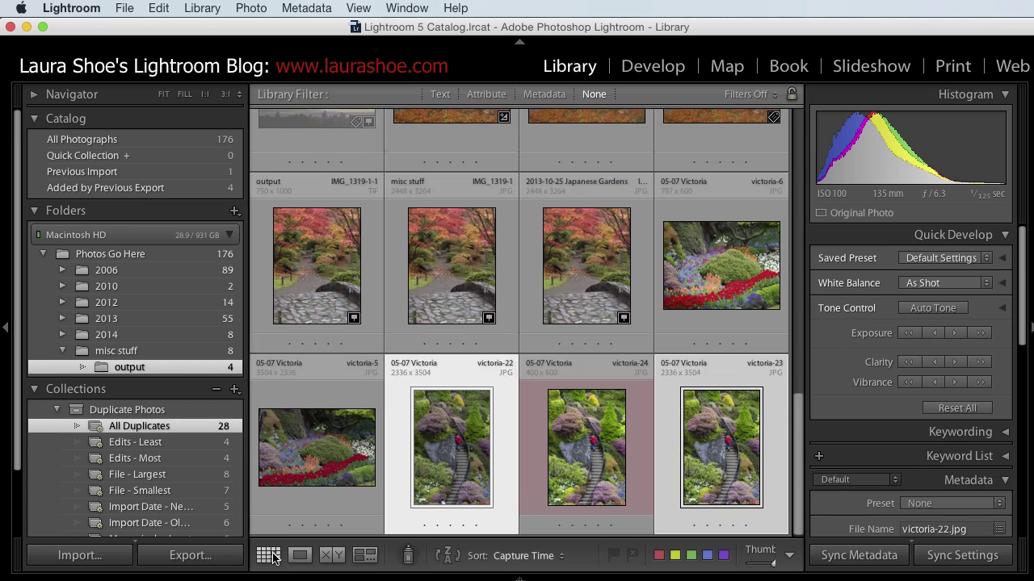
click(505, 445)
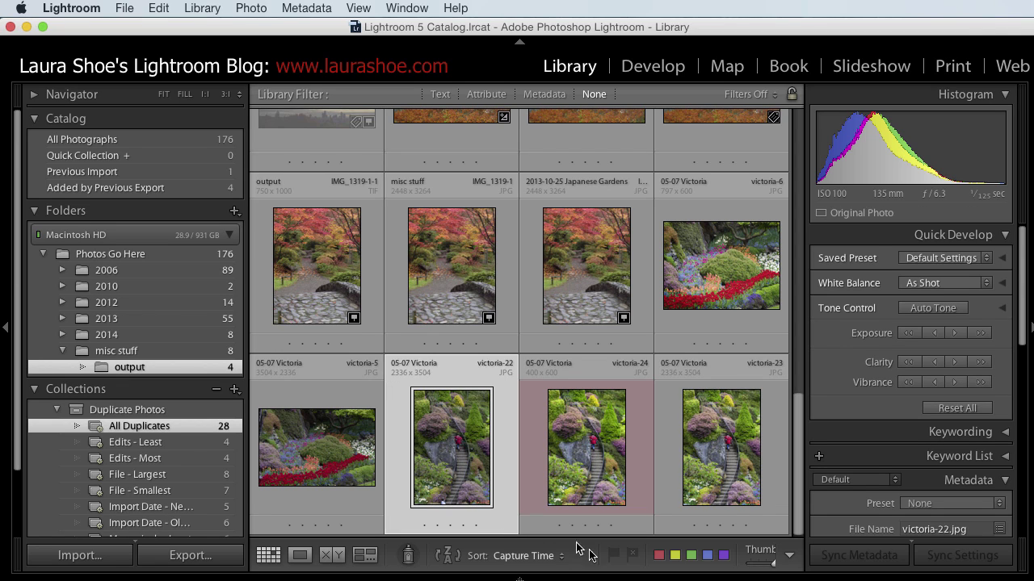
click(658, 556)
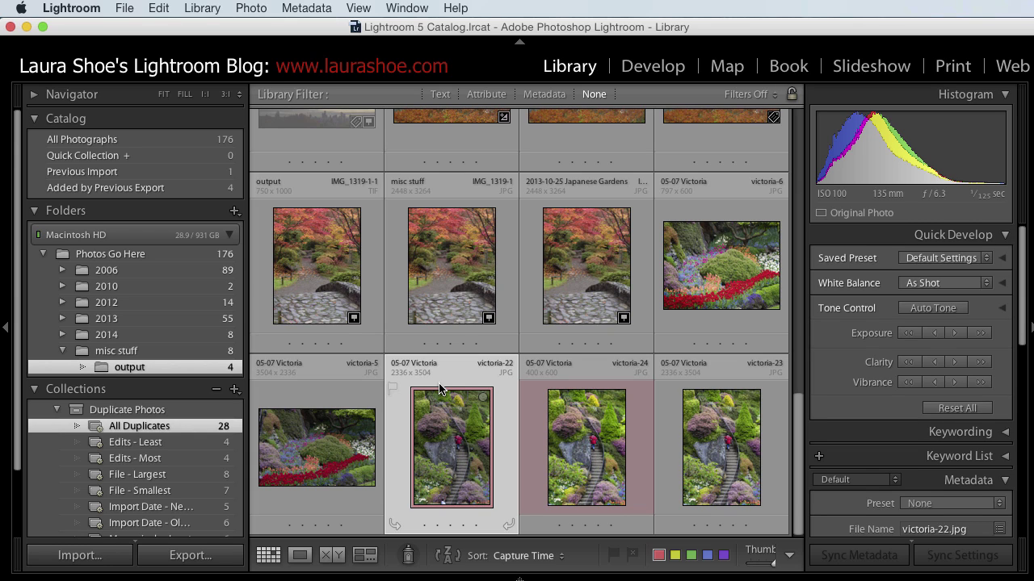
Step: Filter All Photographs by the red colour label attribute
click(92, 144)
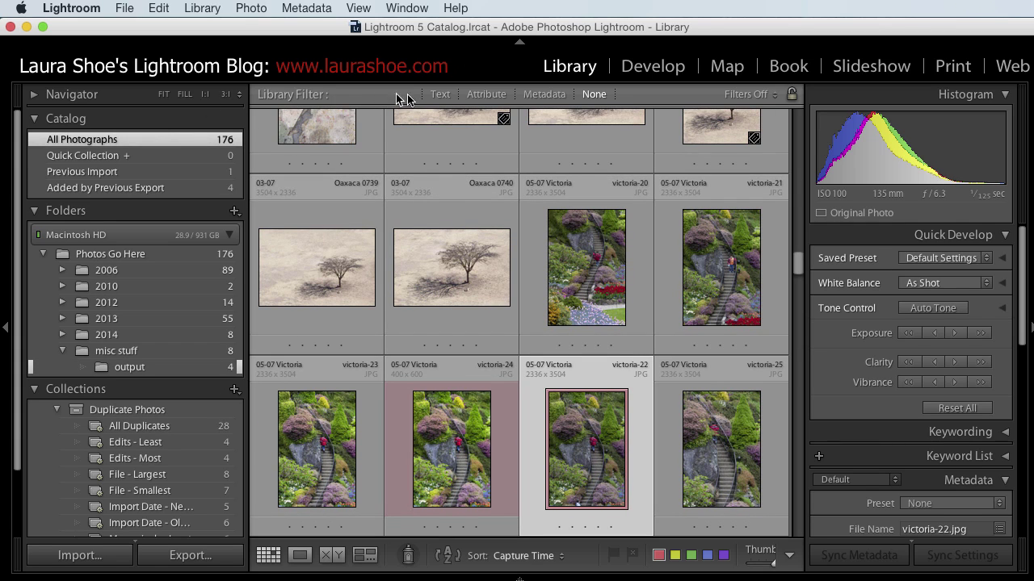
click(488, 96)
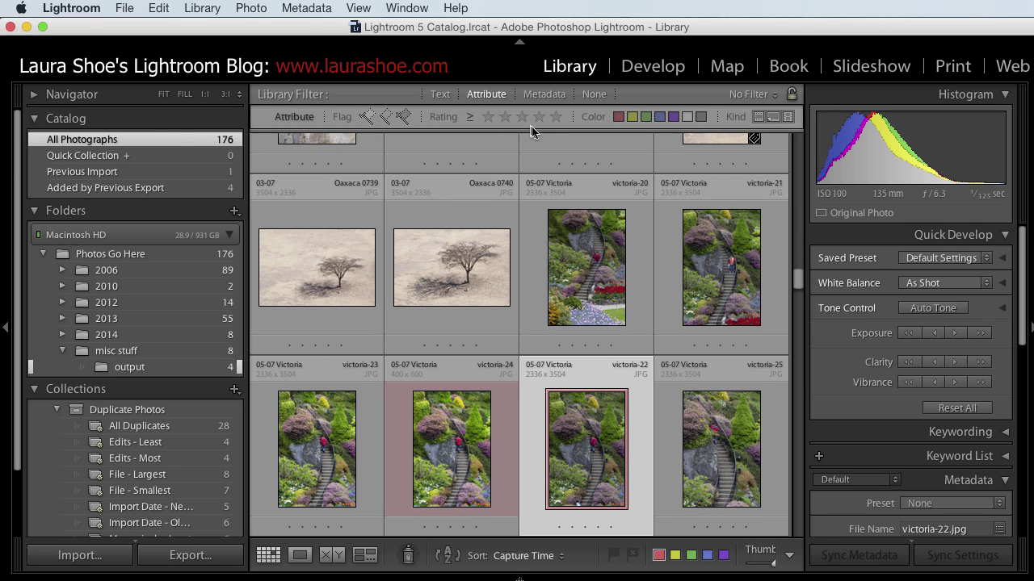
click(619, 118)
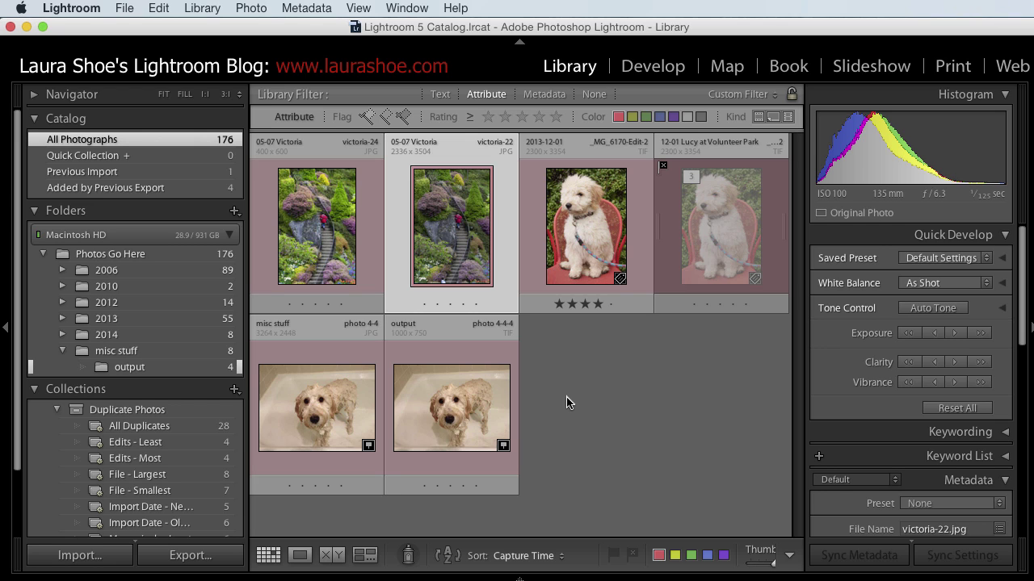
Step: Select all six red-labelled photos, start deleting them, then close the confirmation
click(159, 8)
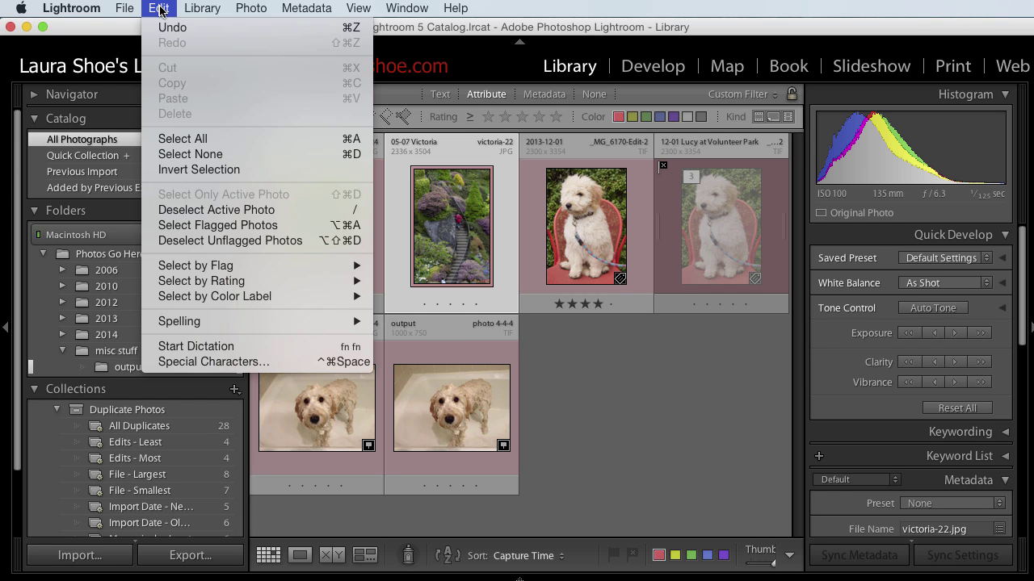
click(199, 144)
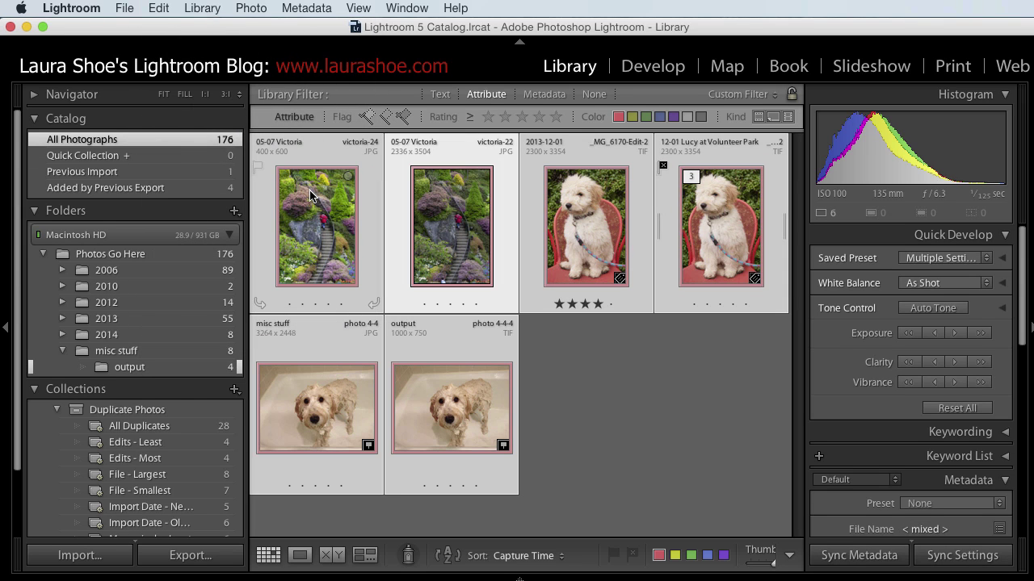
key(Delete)
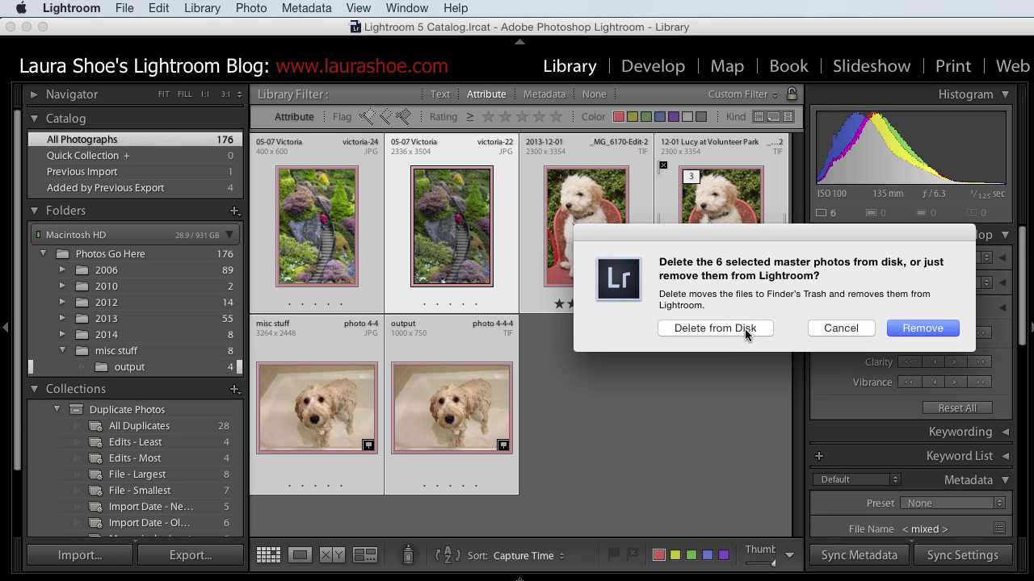
click(744, 329)
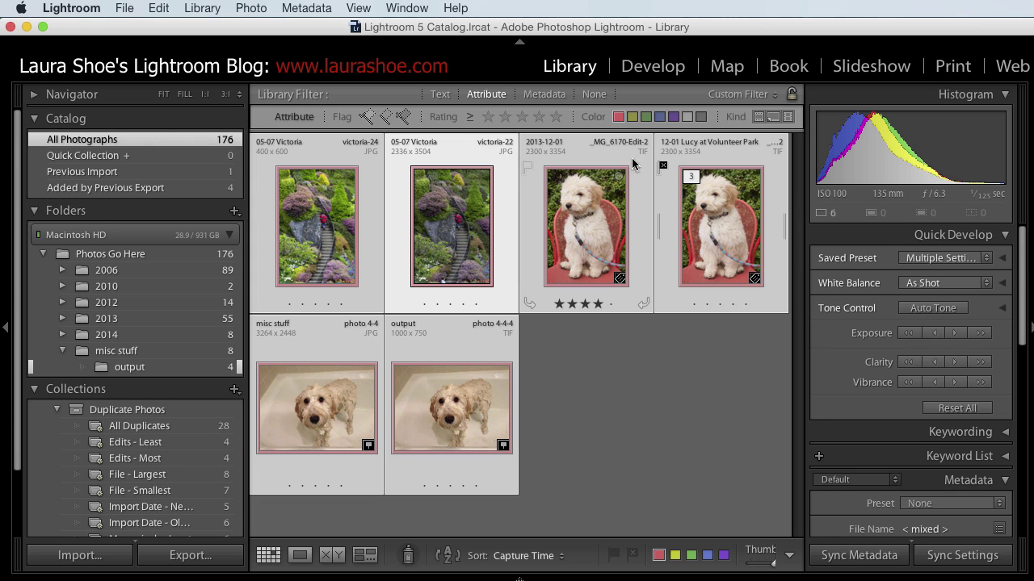
Step: Remove the red label filter, then briefly show only rejected-flag photos and clear that filter
click(617, 117)
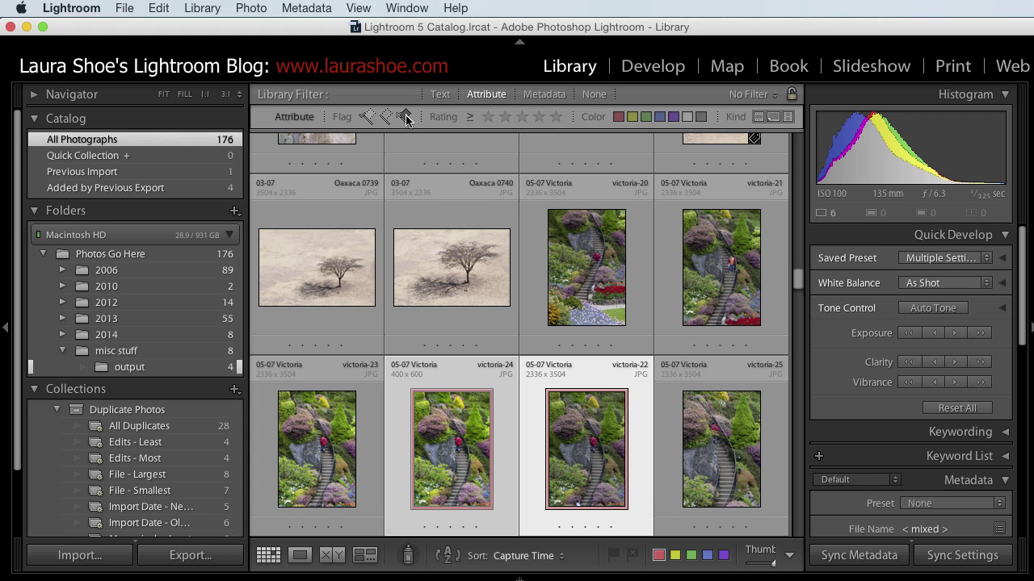
click(406, 118)
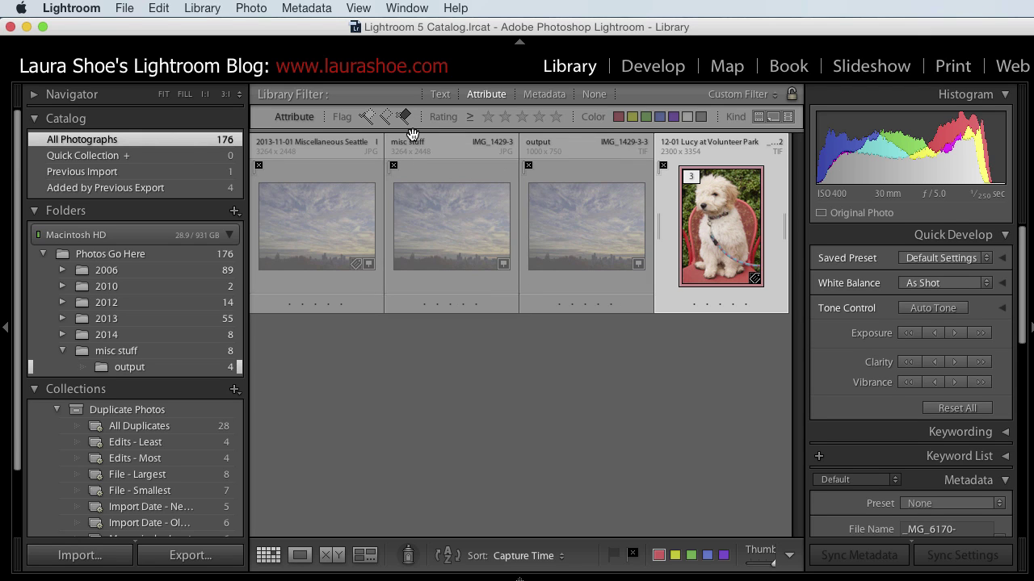
click(403, 117)
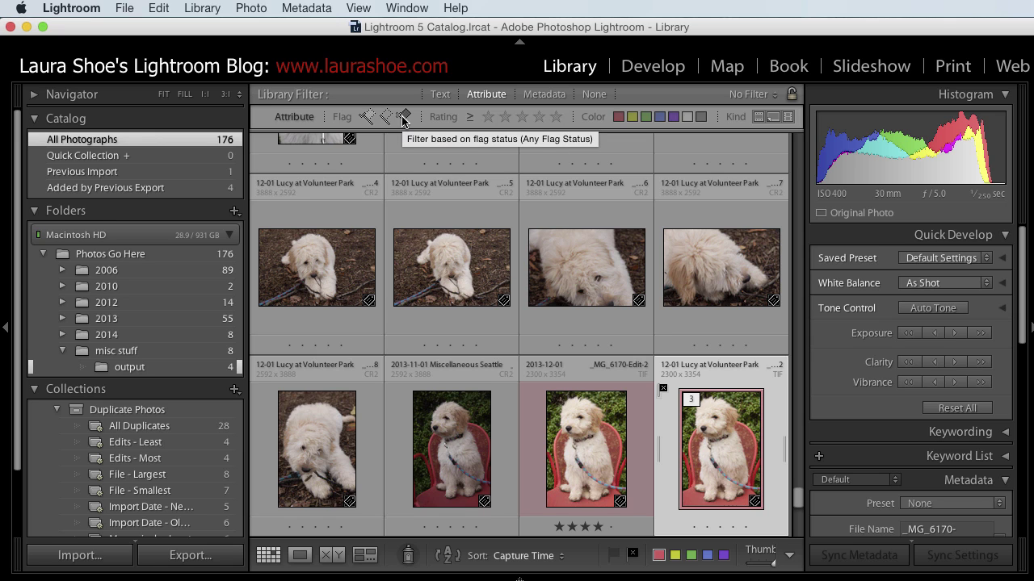
Step: Set the first metadata filter column to Keyword, filter by 'dog', then return to All
click(547, 96)
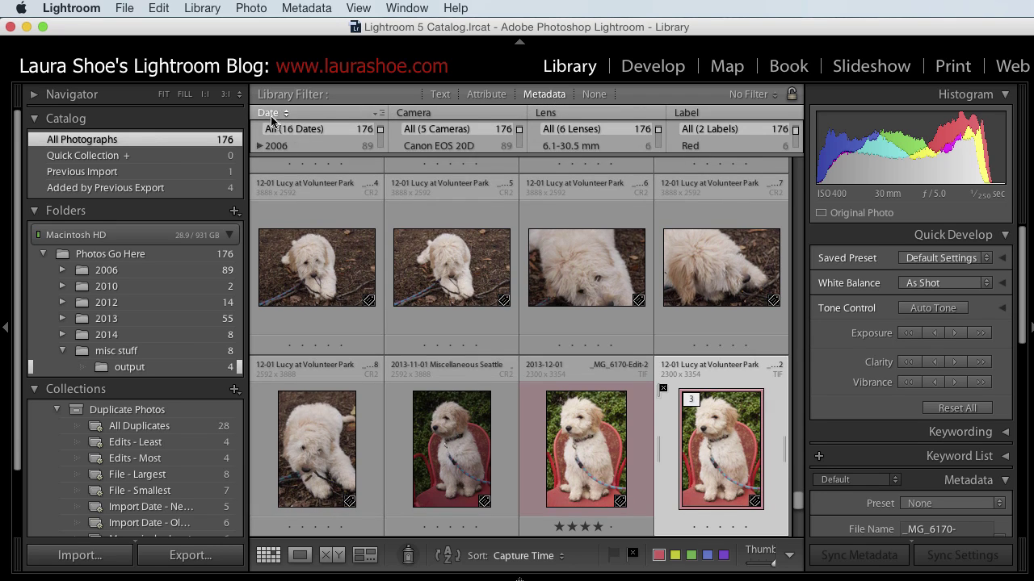
click(270, 113)
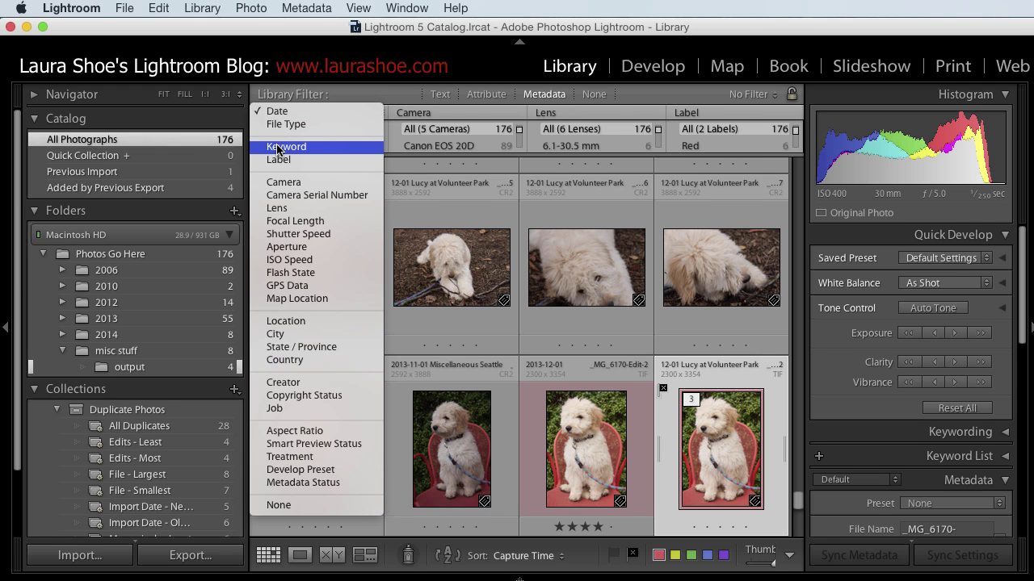
click(275, 146)
drag(314, 155, 317, 260)
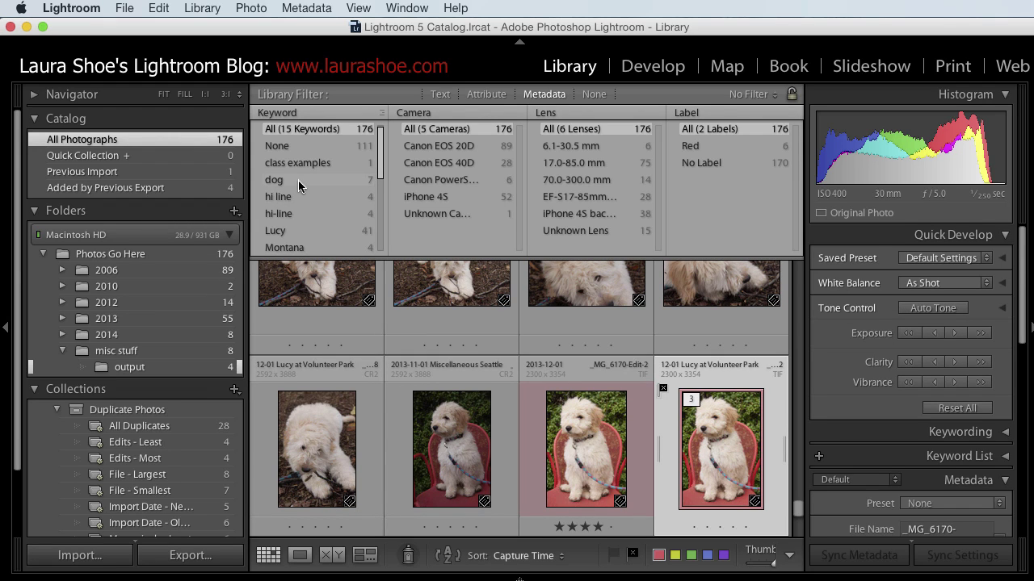
click(298, 181)
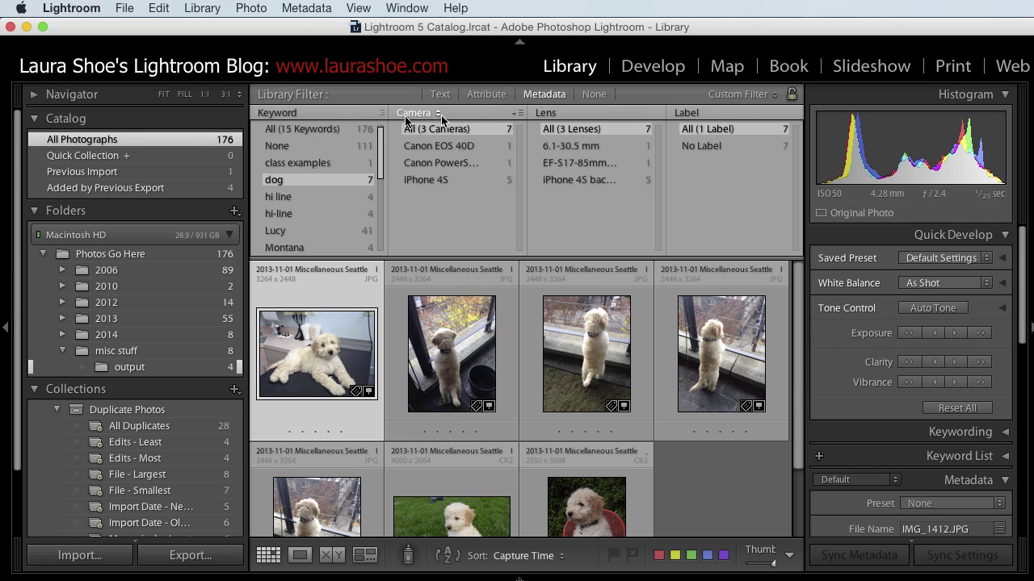
click(320, 129)
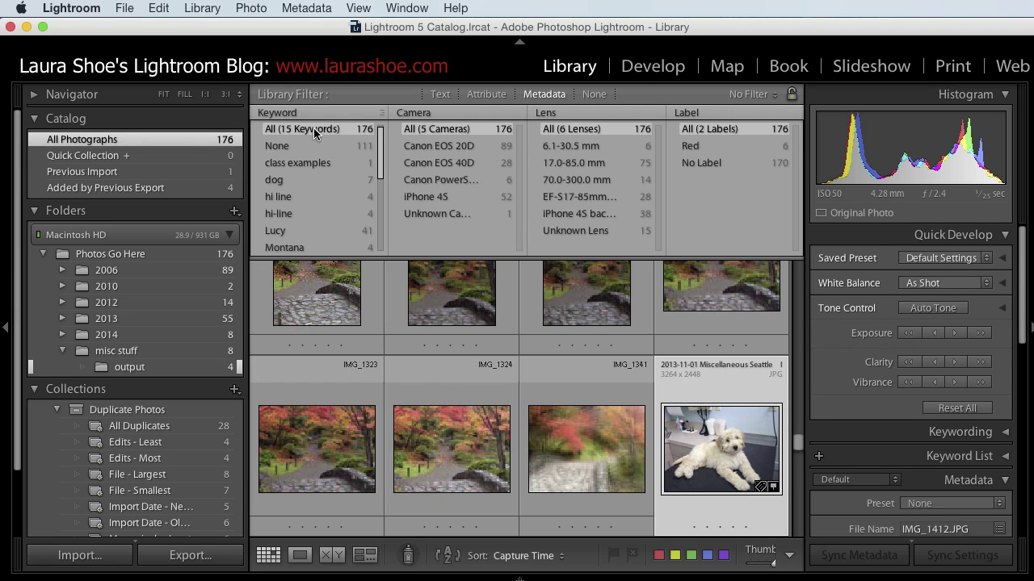
Step: Set the Library Filter bar to None to show the full 176-photo catalog unfiltered
click(597, 95)
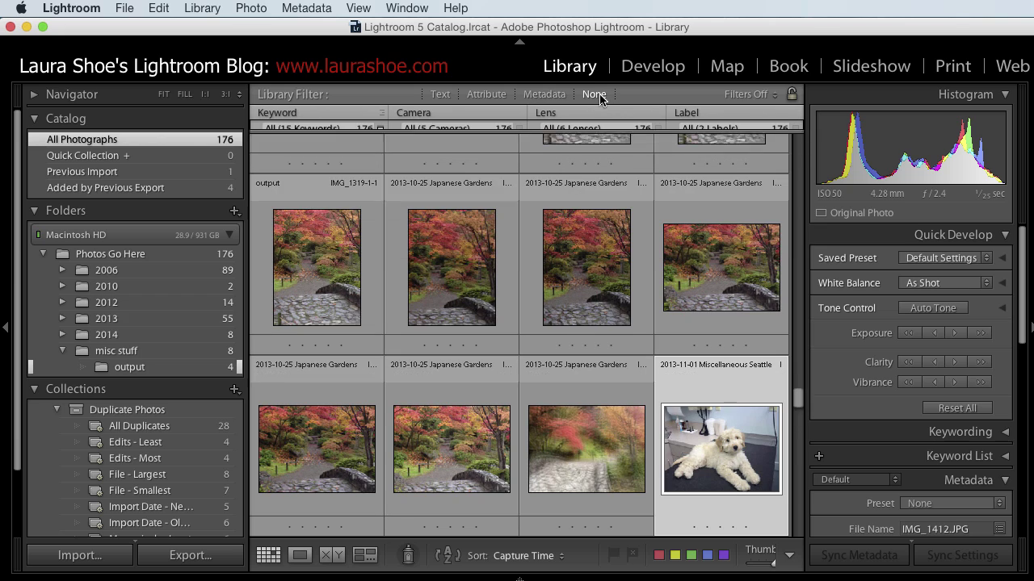